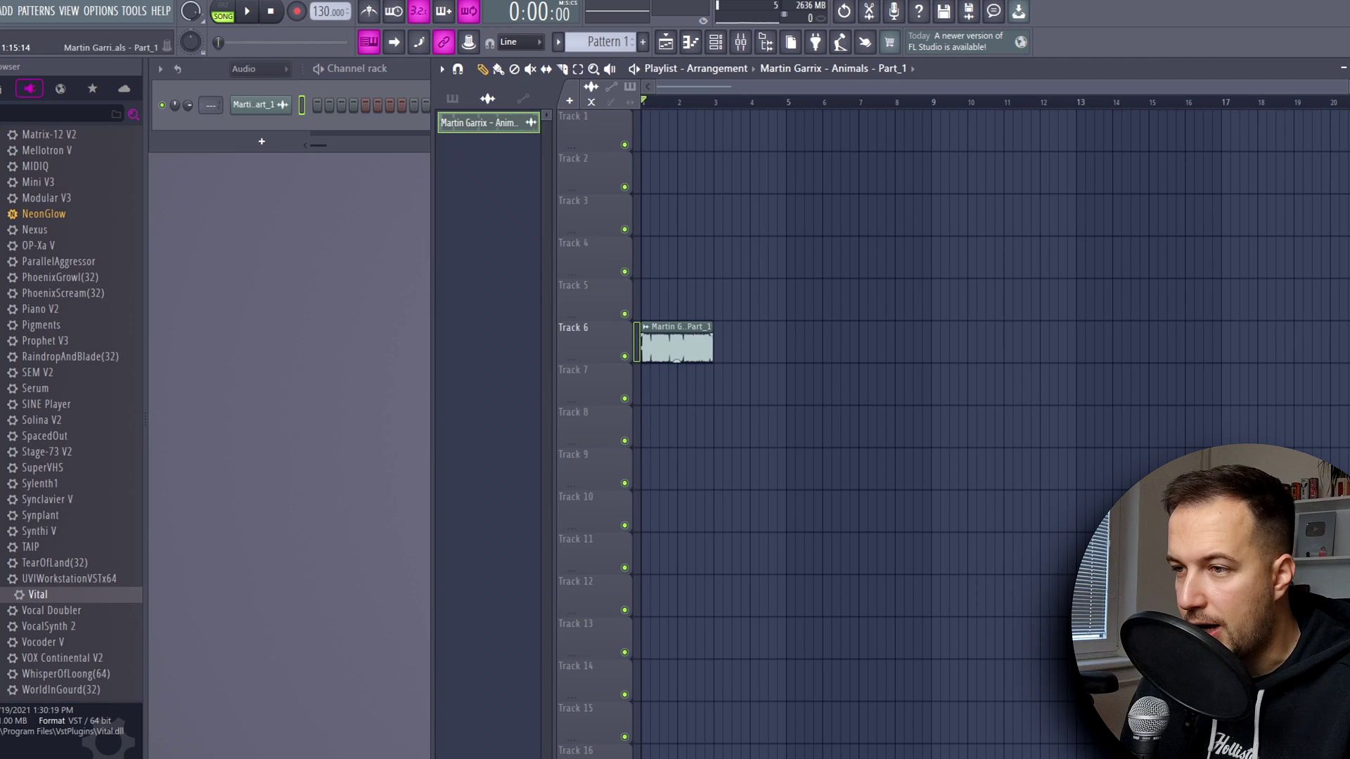
# Step: Preview the original Animals clip from its channel settings
pyautogui.click(256, 104)
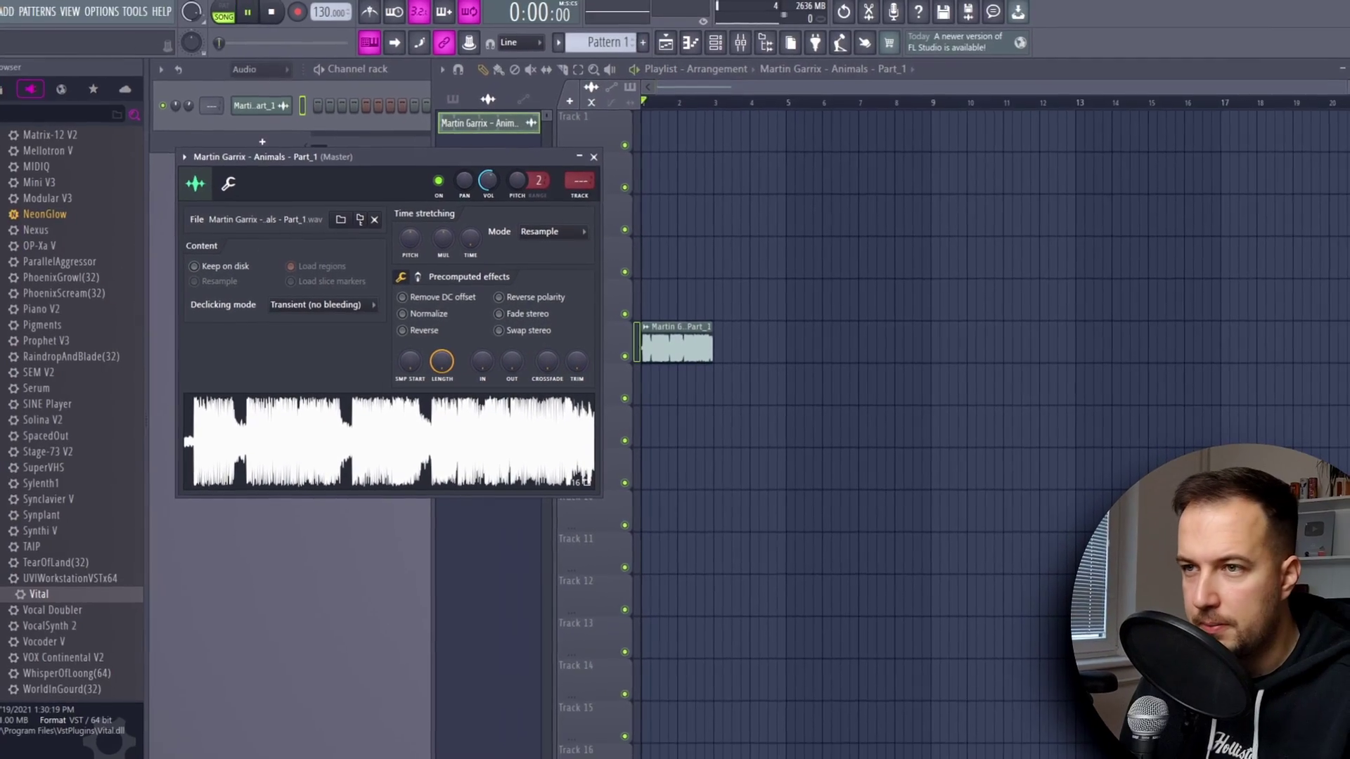
pyautogui.press('space')
pyautogui.press('space')
pyautogui.press('Escape')
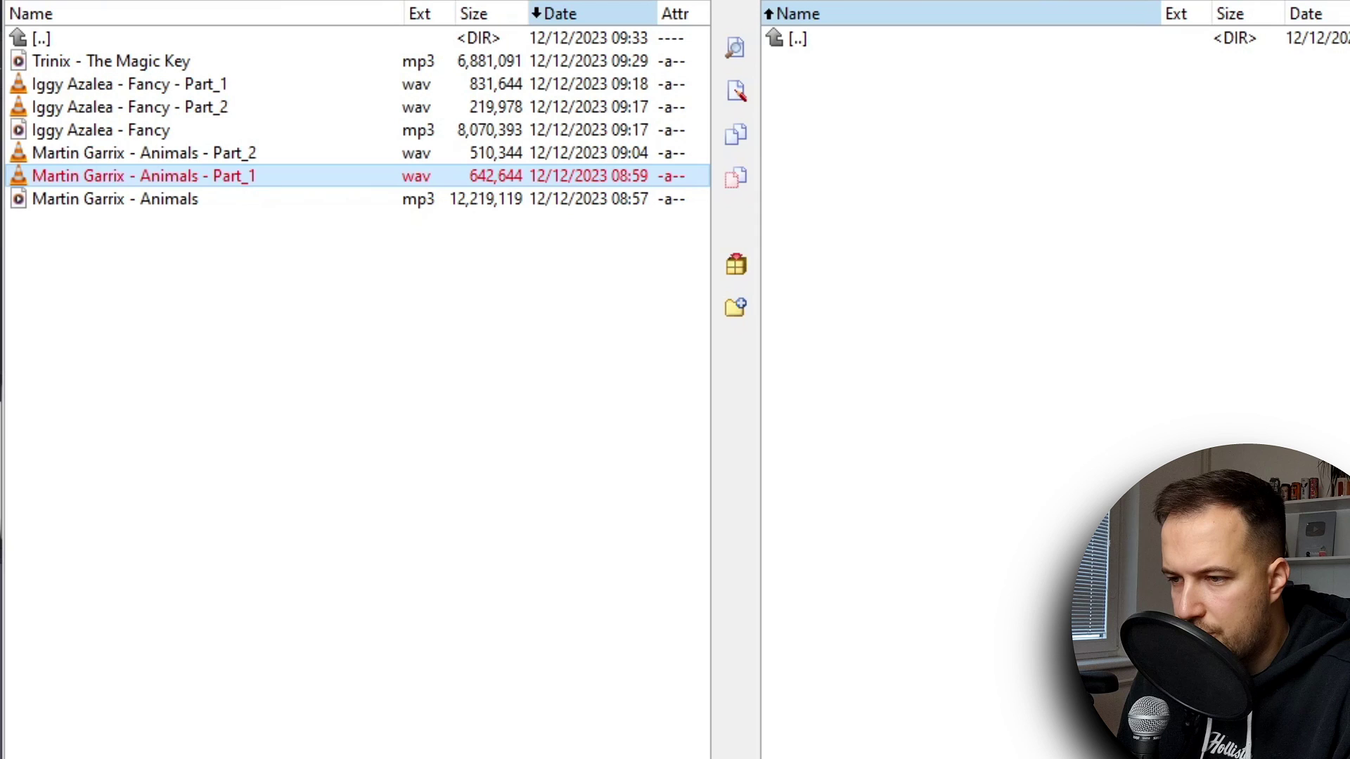
# Step: In MicroMusic settings, set the number of preset choices to 5 and keep the 1.1-beta AI
pyautogui.hotkey('alt', 'Tab')
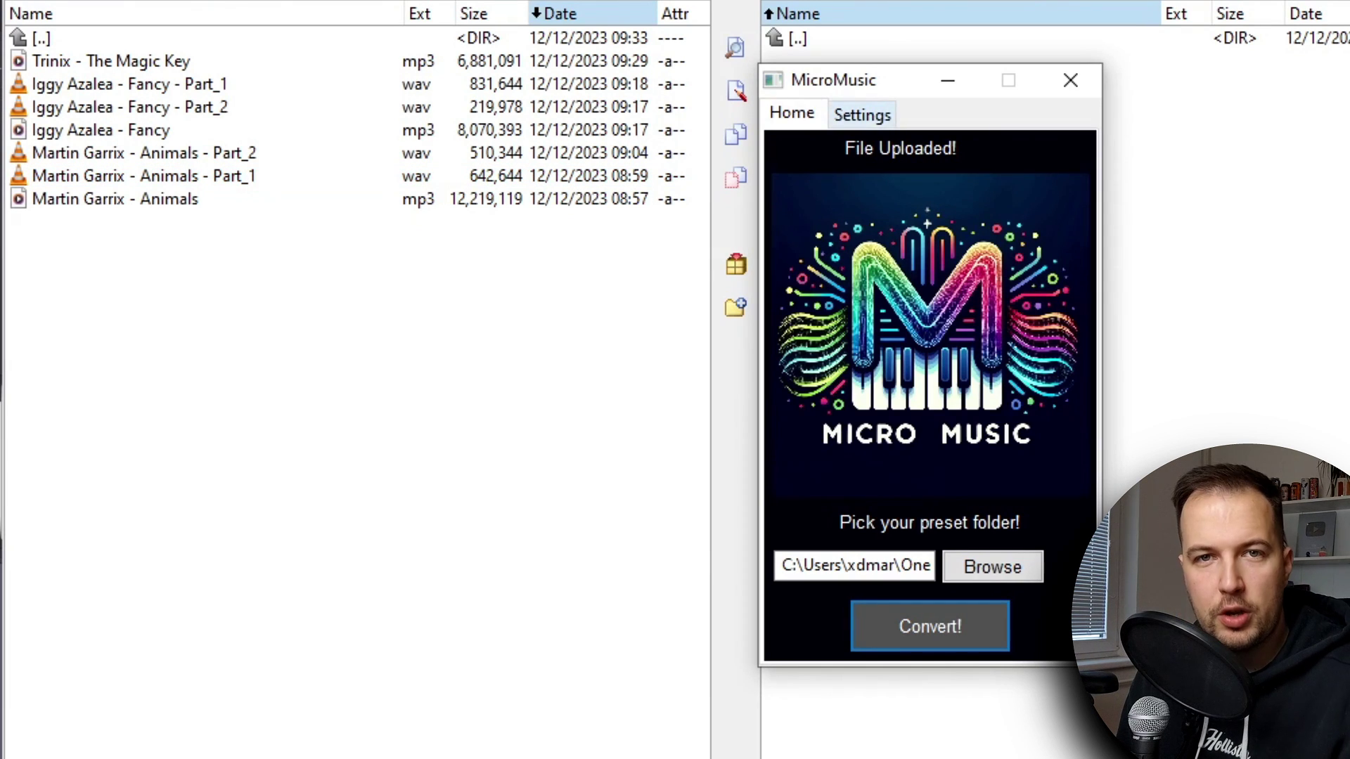
pyautogui.click(862, 115)
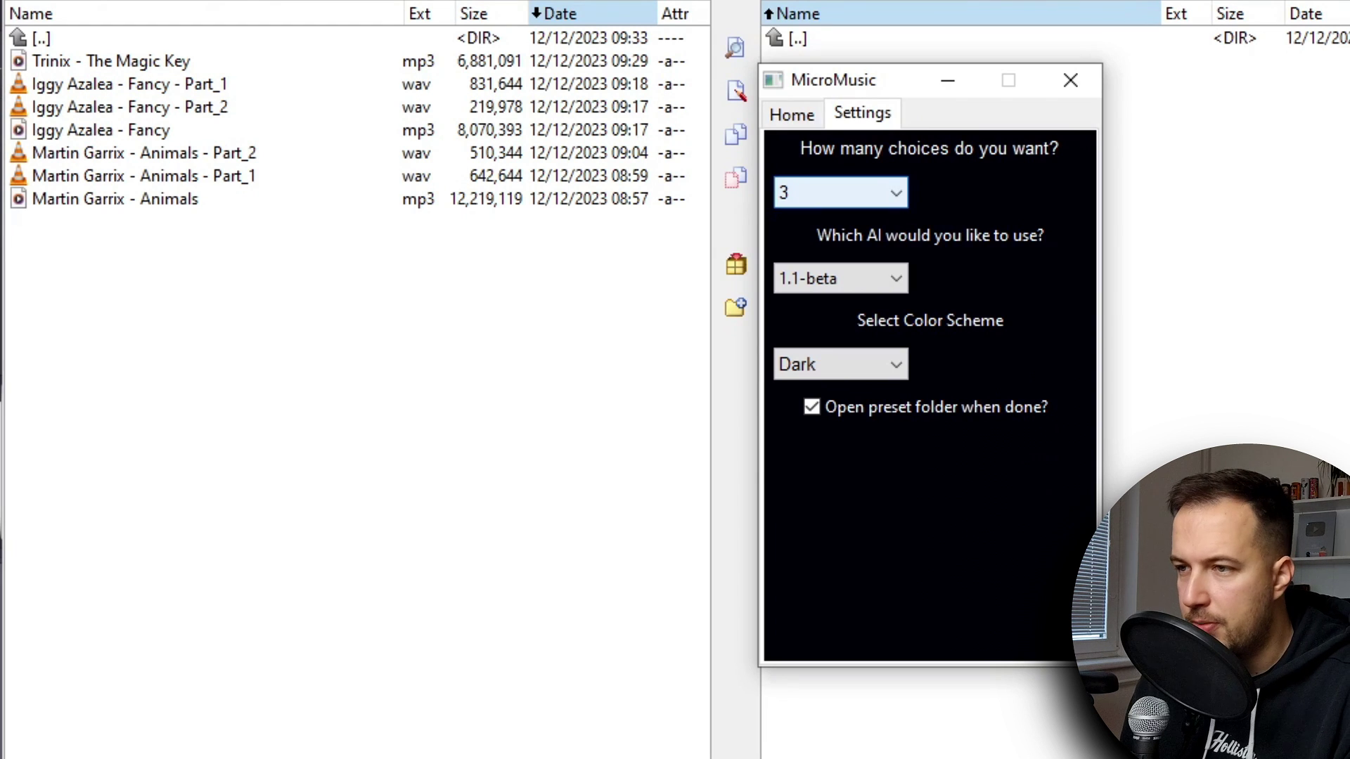
pyautogui.hotkey('alt', 'Down')
pyautogui.press('Down')
pyautogui.press('Down')
pyautogui.press('Return')
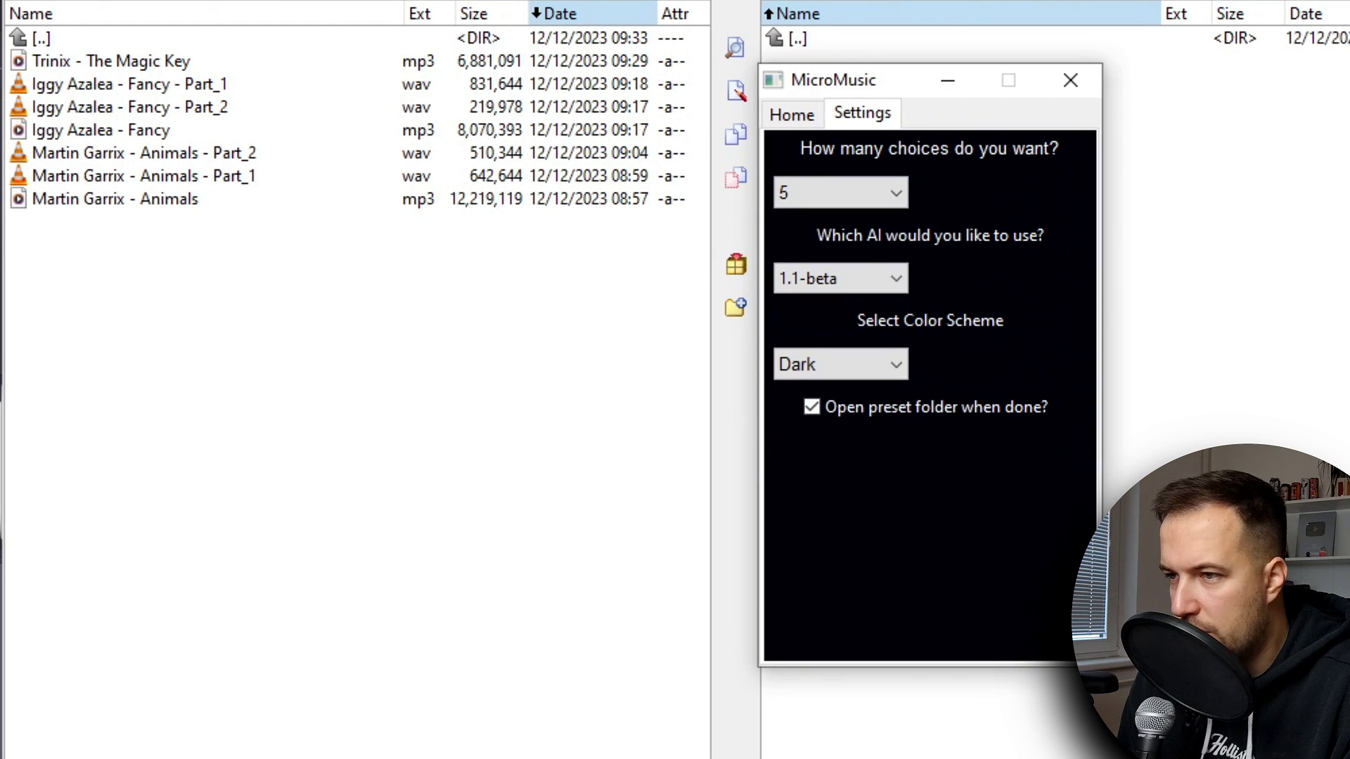
pyautogui.press('Tab')
pyautogui.hotkey('alt', 'Down')
pyautogui.press('Up')
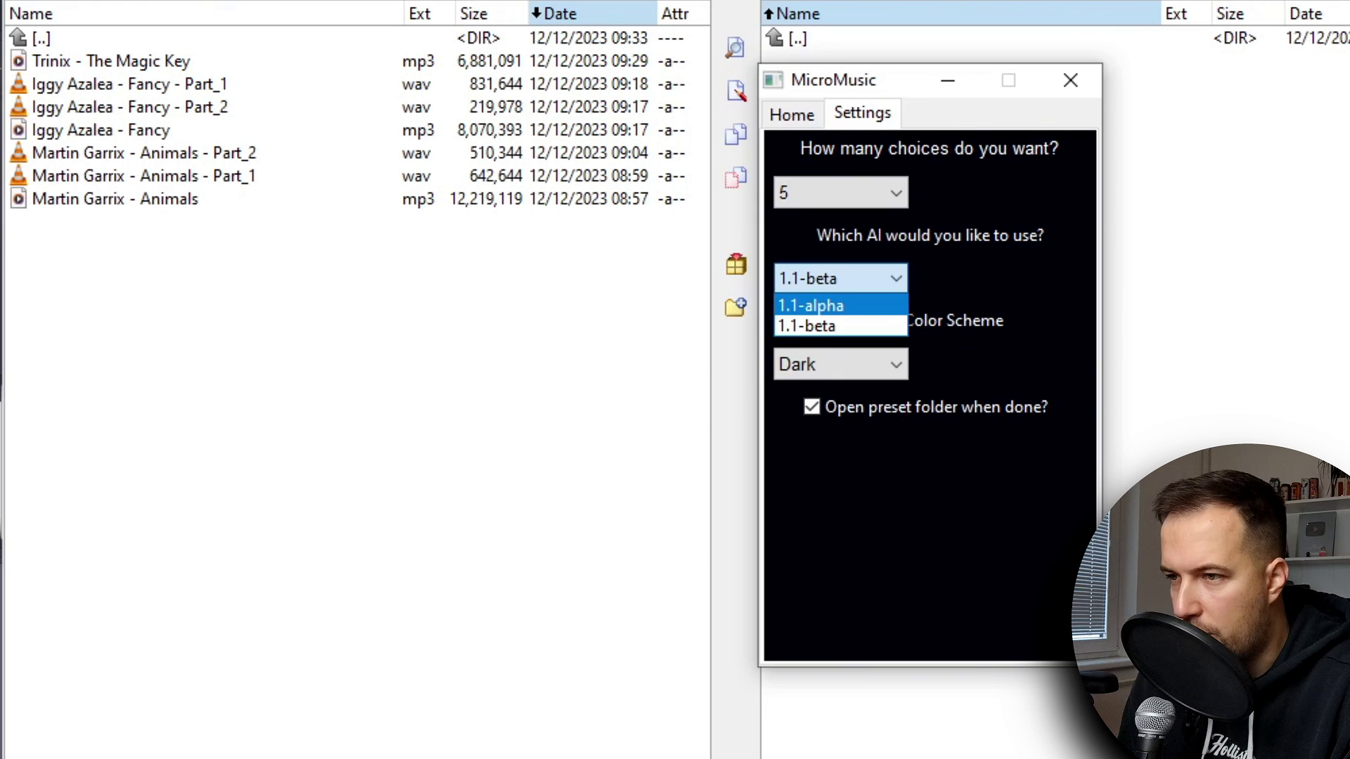
pyautogui.press('Down')
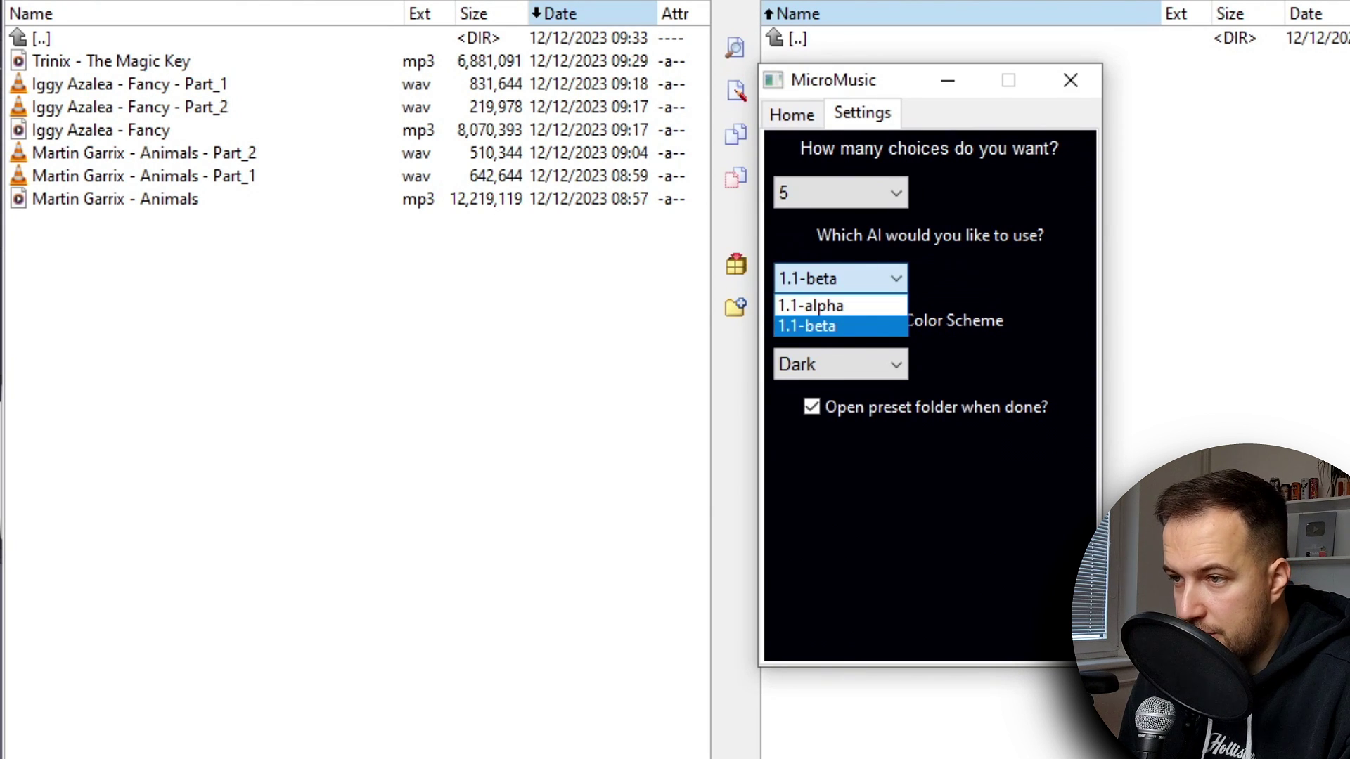
# Step: Back on the main page, convert the Animals Part_1 clip into Vital presets
pyautogui.press('Return')
pyautogui.hotkey('ctrl', 'Tab')
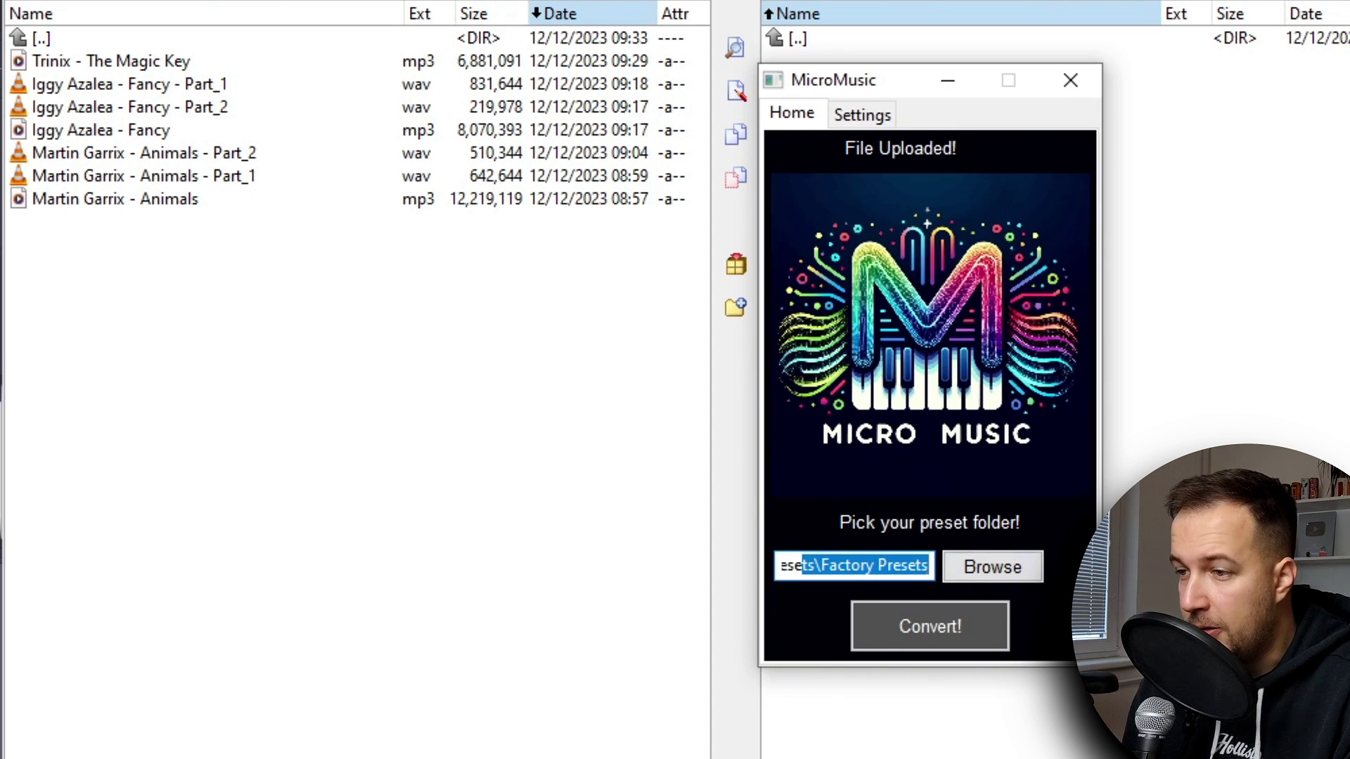
pyautogui.press('Tab')
pyautogui.press('Return')
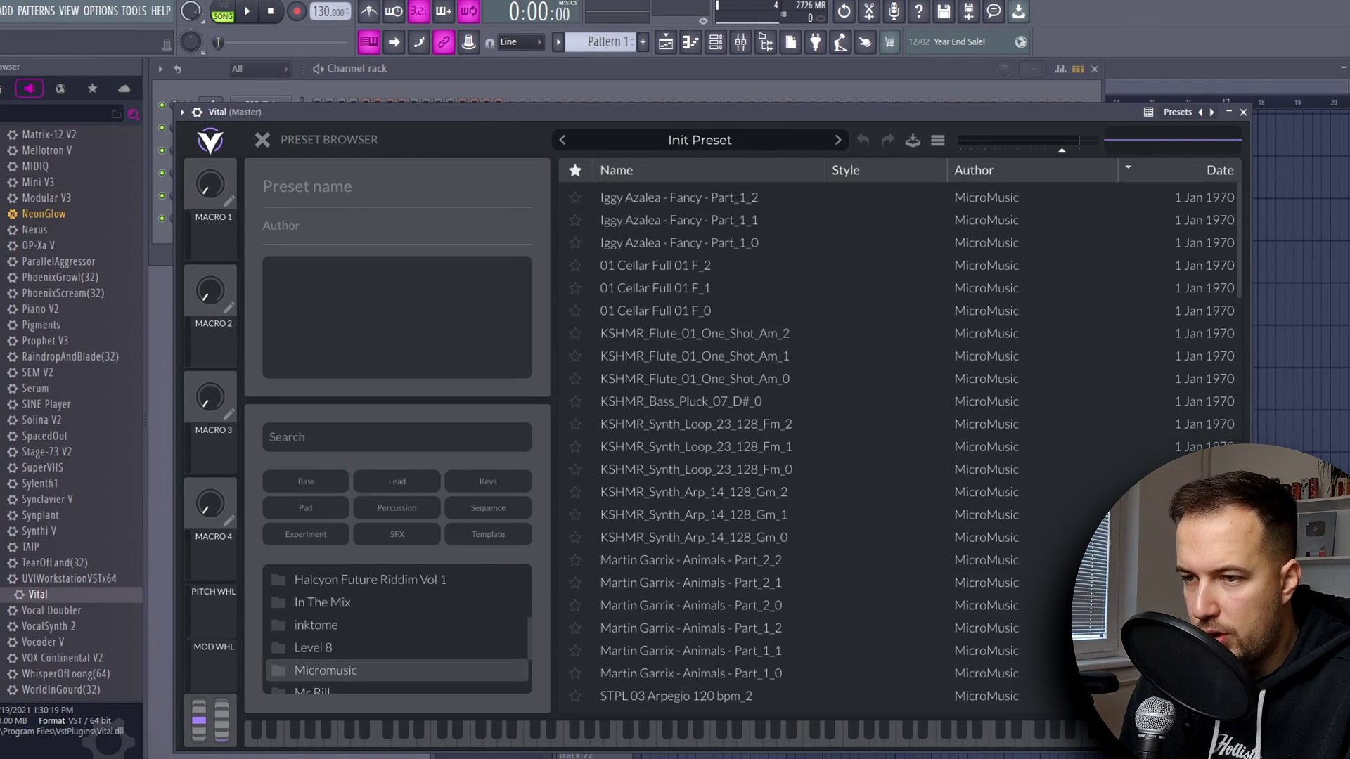
# Step: Filter Vital's browser to Micromusic, load Animals Part_1_0, then step to Part_1_1
pyautogui.click(326, 670)
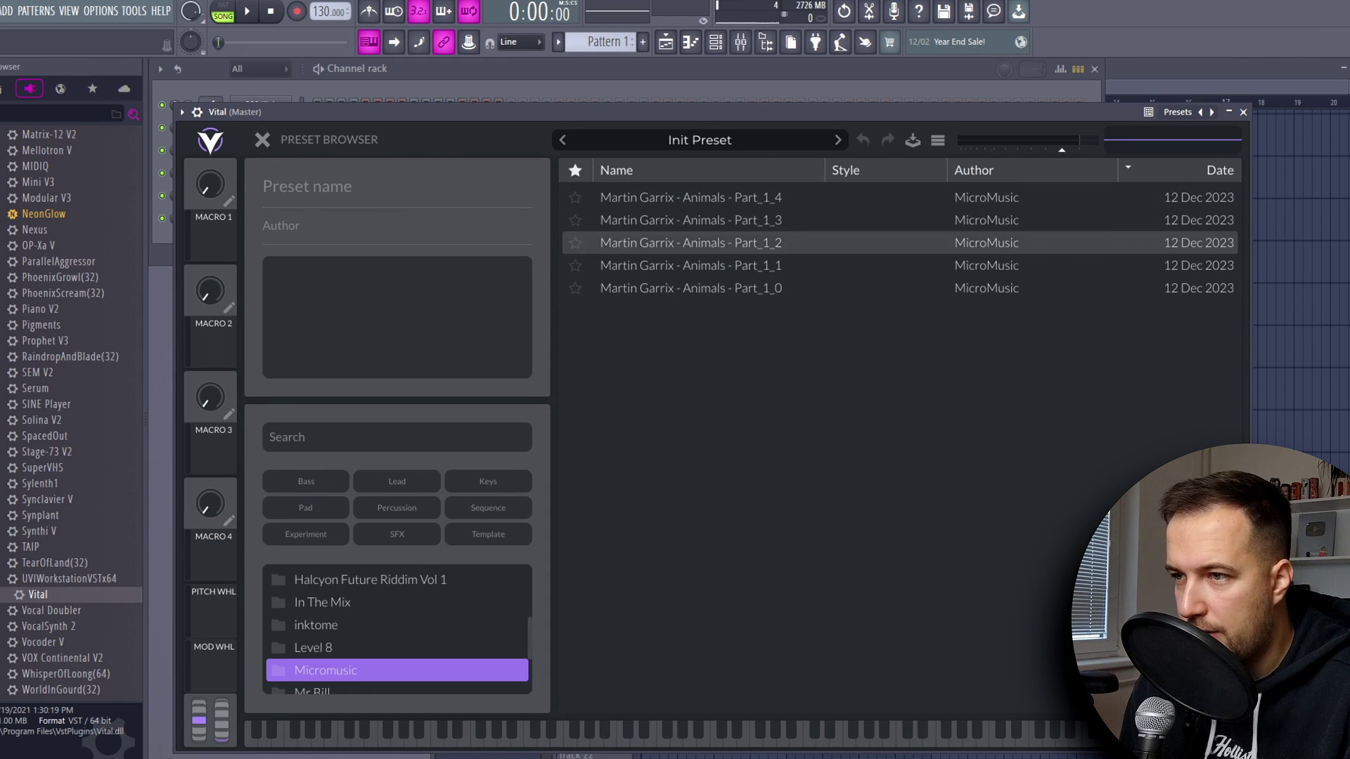
pyautogui.click(691, 288)
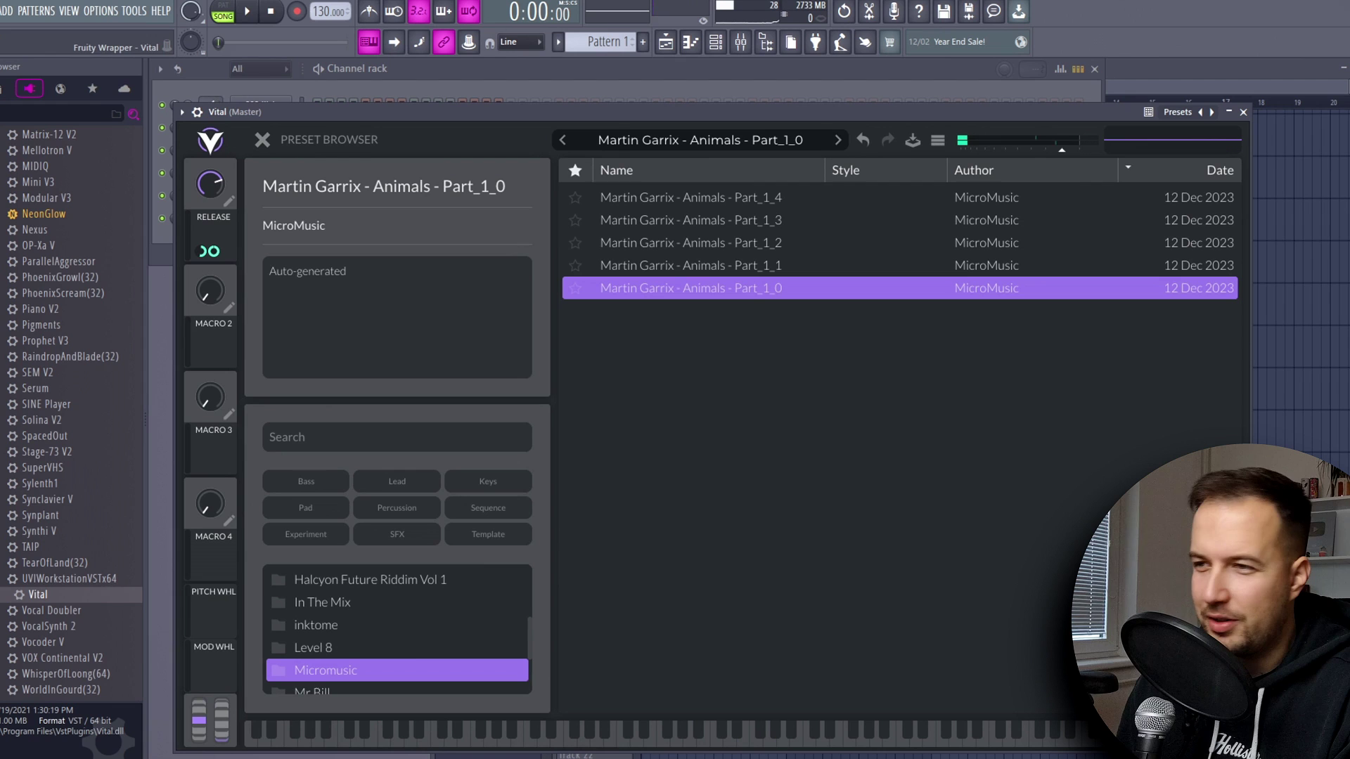
pyautogui.press('Up')
pyautogui.press('Up')
pyautogui.press('Up')
pyautogui.press('Up')
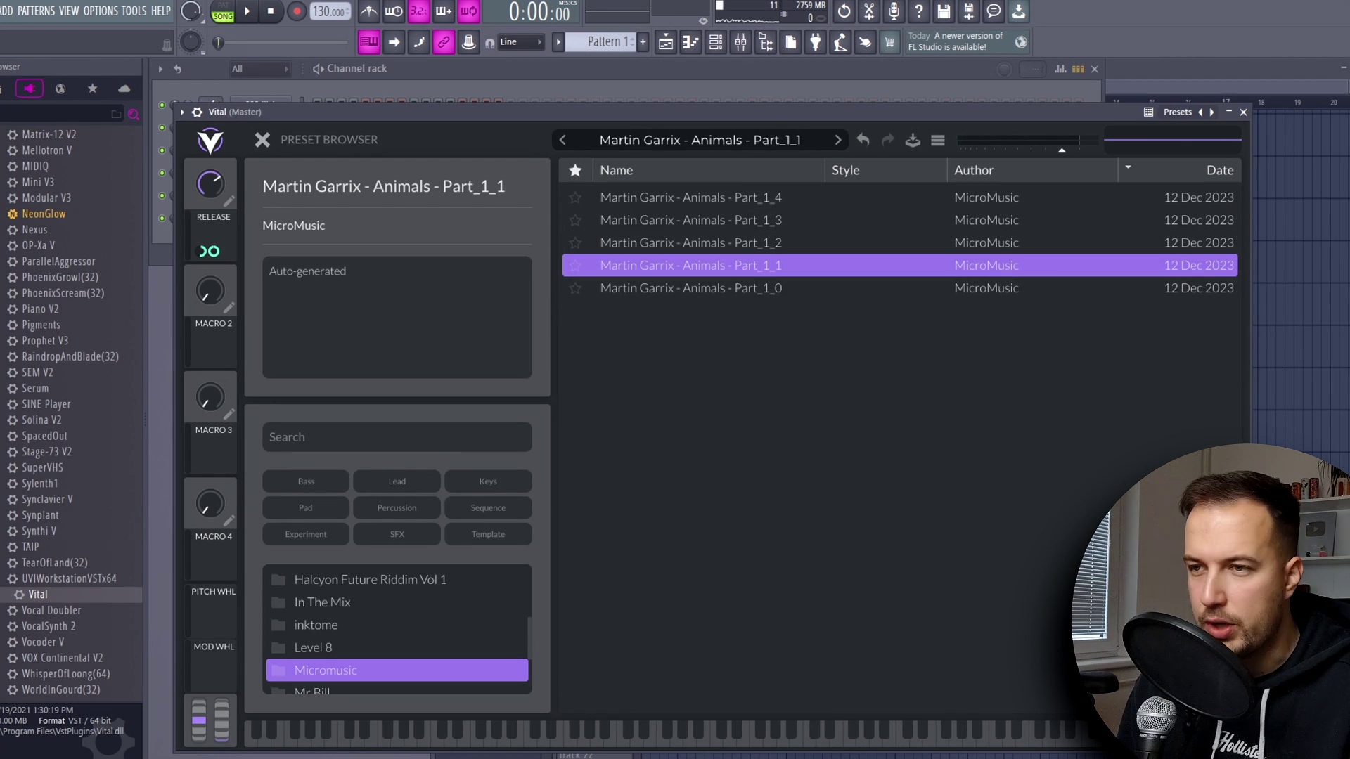
# Step: Close the browser and change the preset's distortion type from Bit Crush to Hard Clip
pyautogui.press('Escape')
pyautogui.click(281, 140)
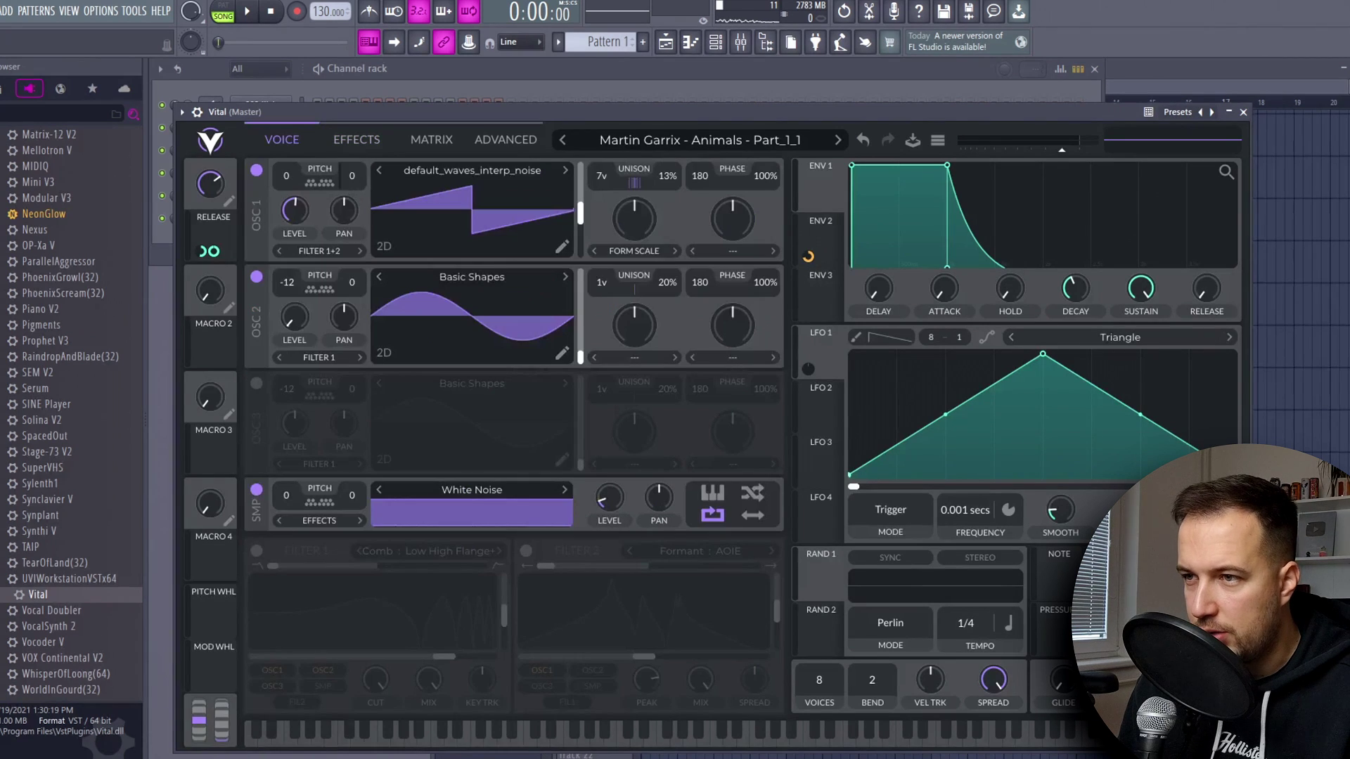
pyautogui.click(357, 139)
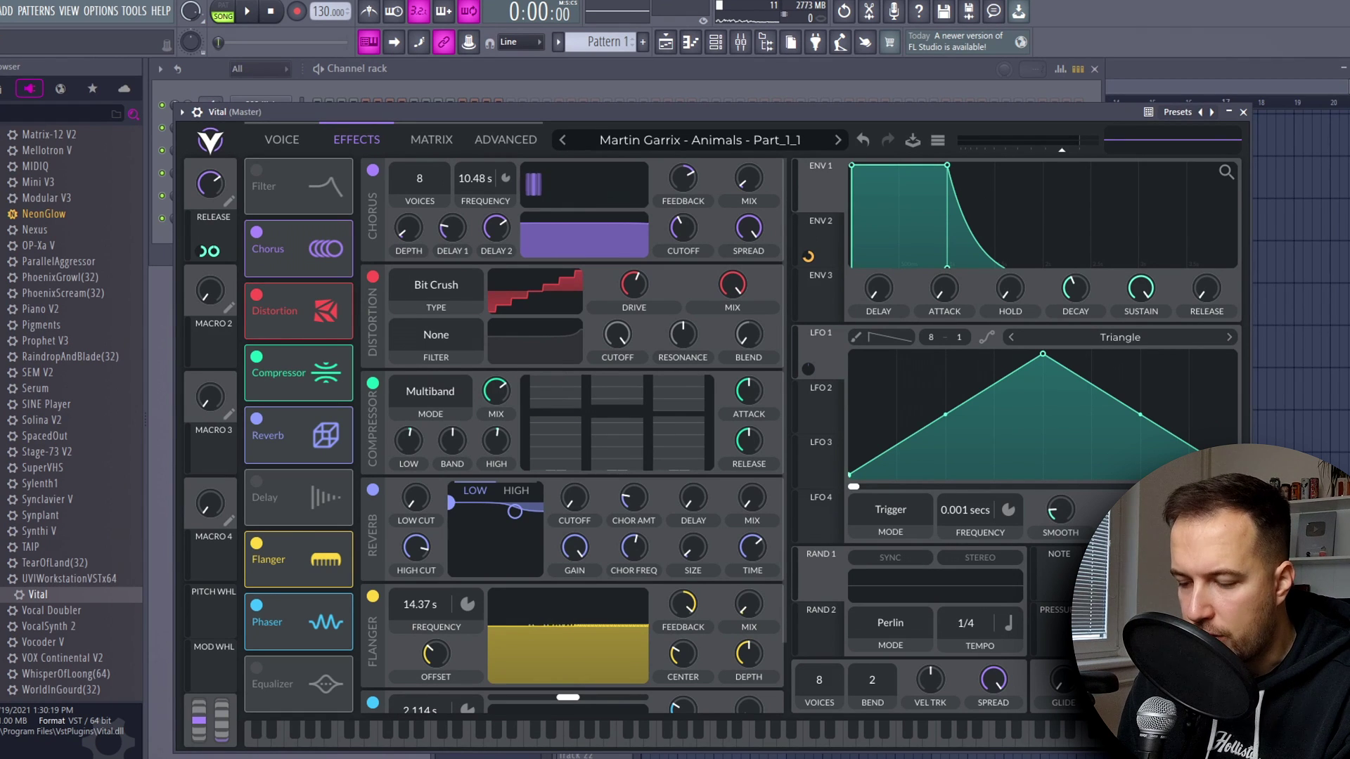
pyautogui.click(436, 284)
pyautogui.click(436, 326)
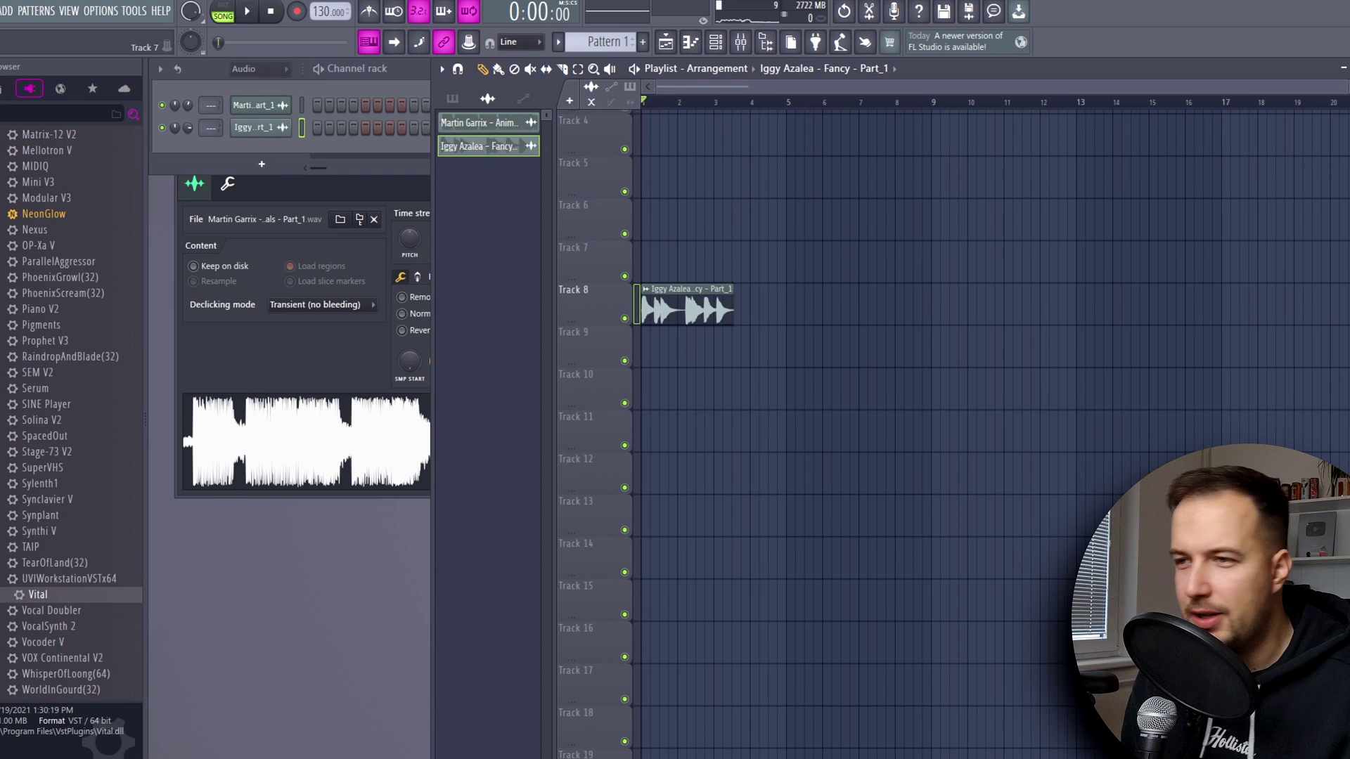
# Step: Play and stop the original Fancy clip in the playlist
pyautogui.press('space')
pyautogui.scroll(3, 843, 421)
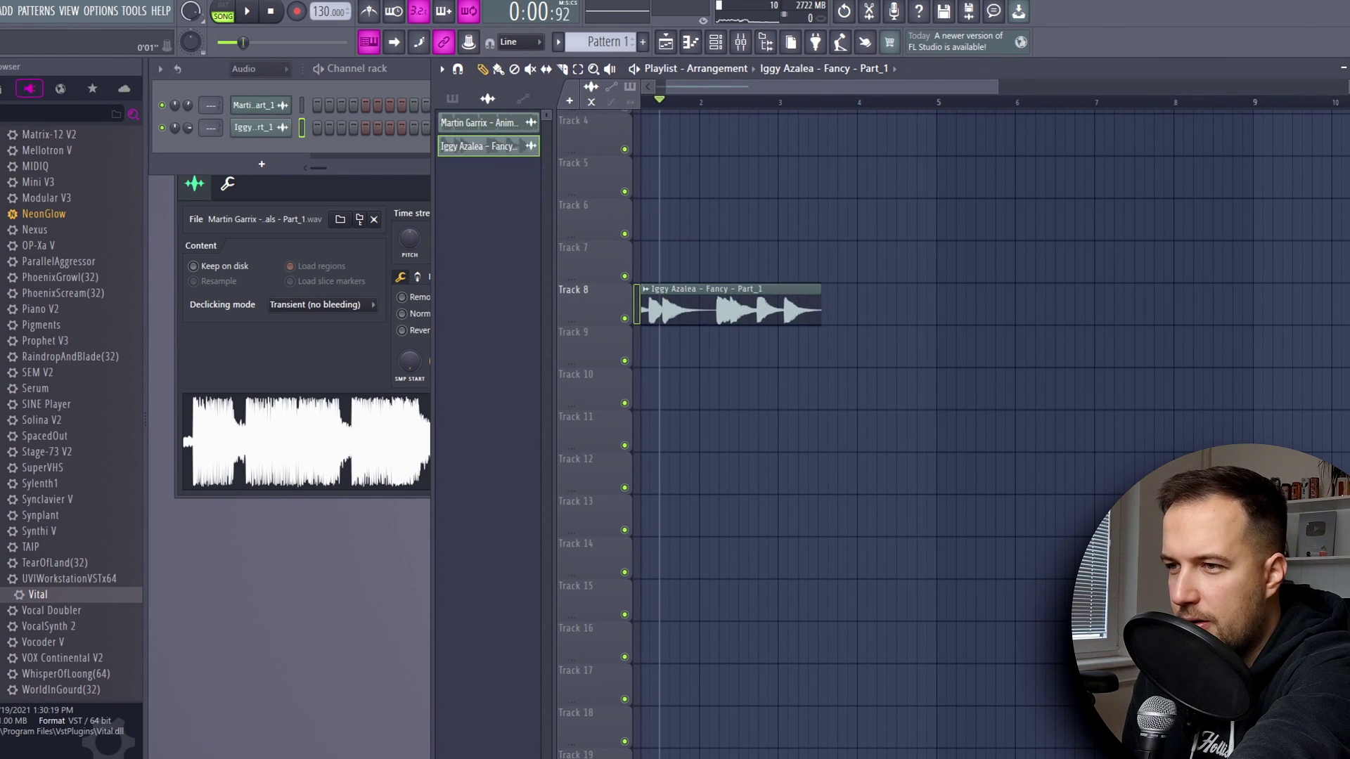
pyautogui.press('space')
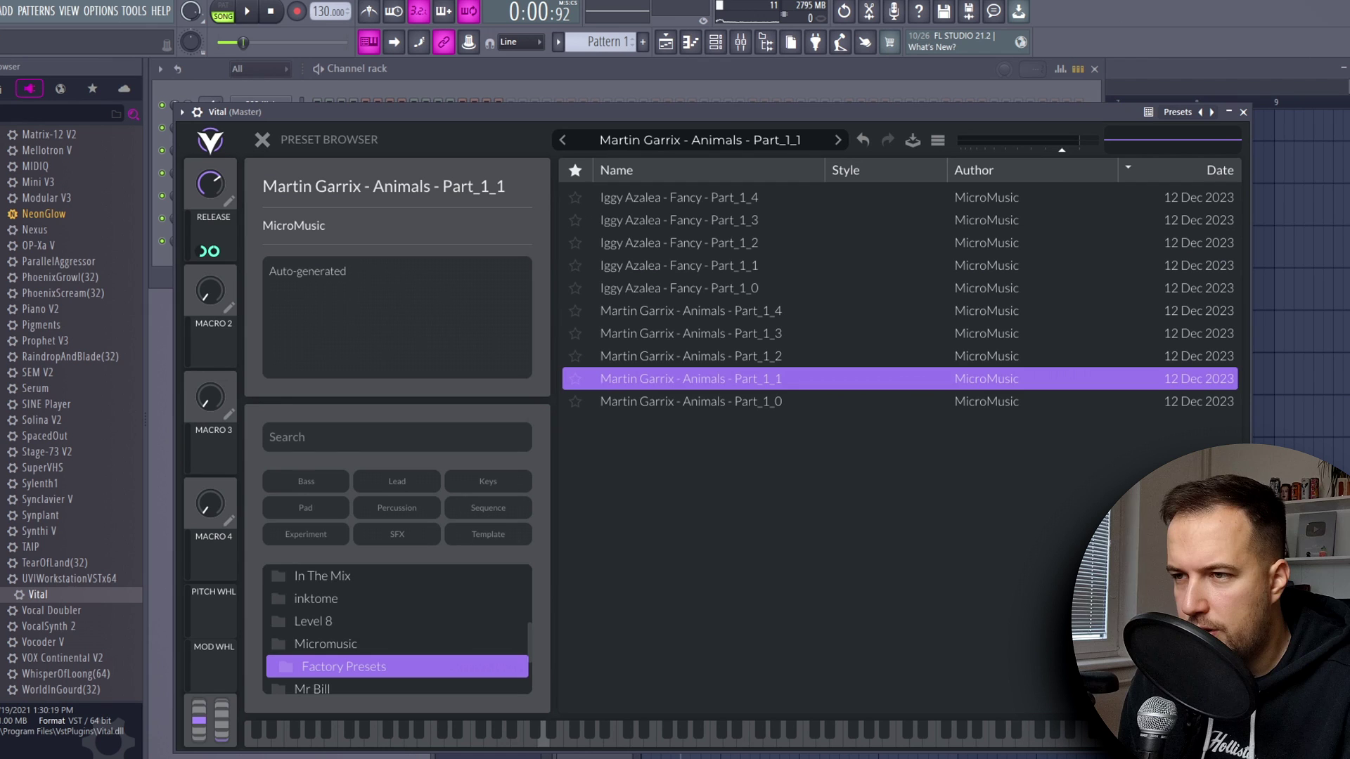
# Step: Audition Fancy presets Part_1_0 through Part_1_4, settle on Part_1_3, and close the browser
pyautogui.click(678, 288)
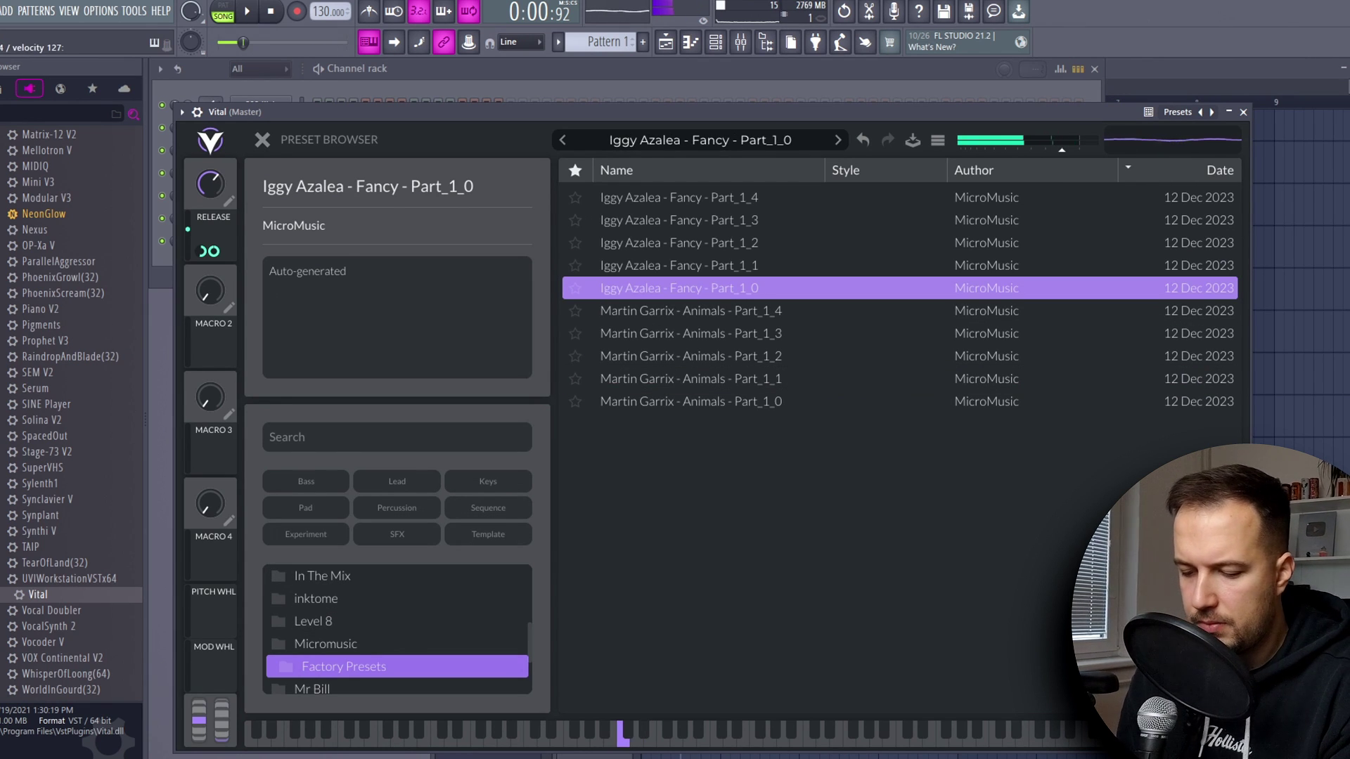
pyautogui.click(679, 265)
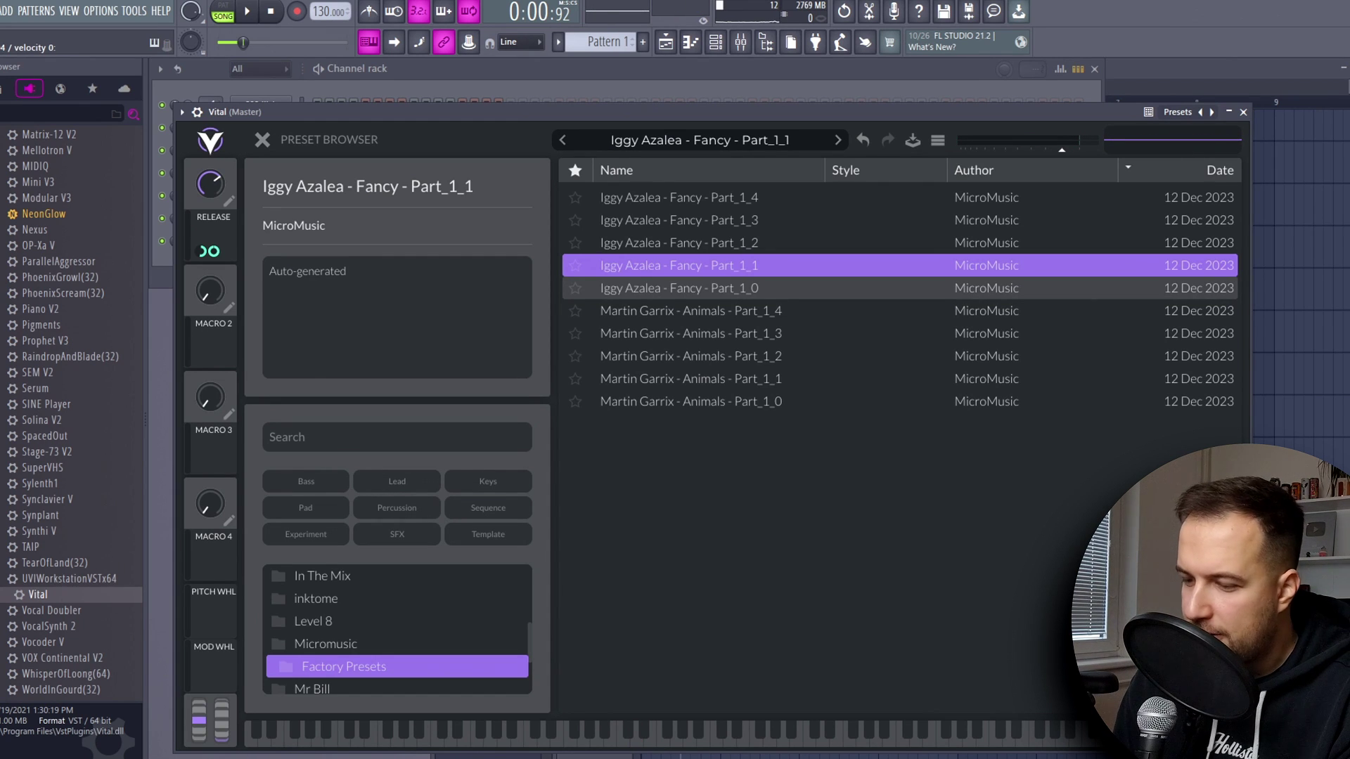
pyautogui.click(679, 243)
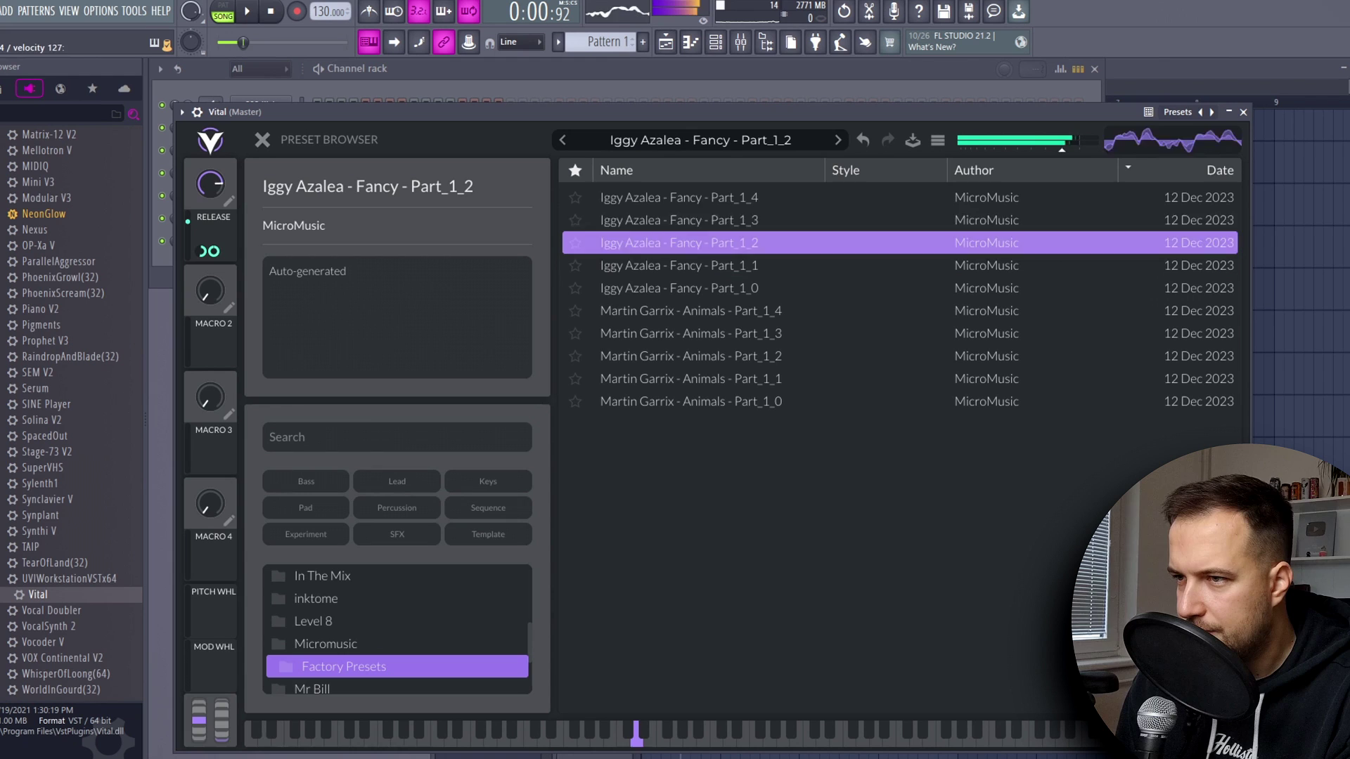
pyautogui.click(678, 220)
pyautogui.click(678, 198)
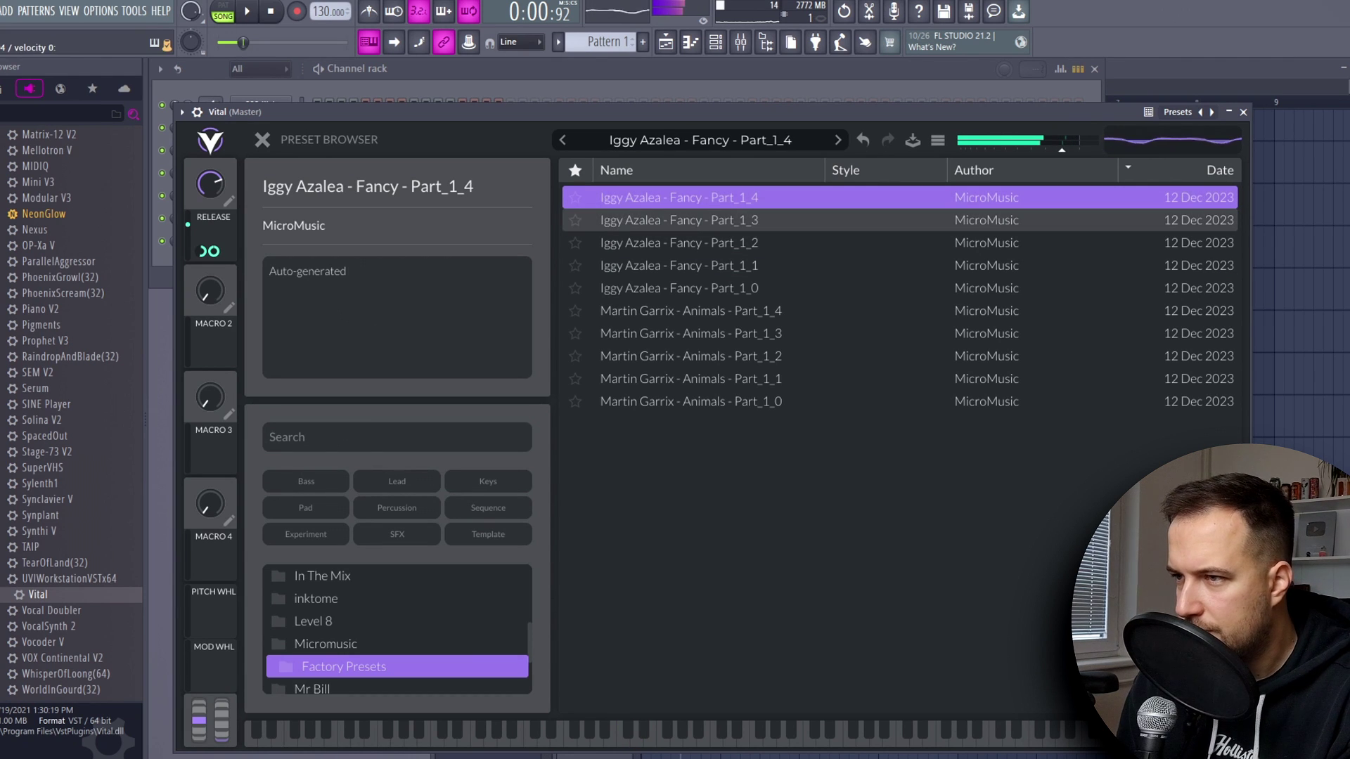
pyautogui.click(678, 220)
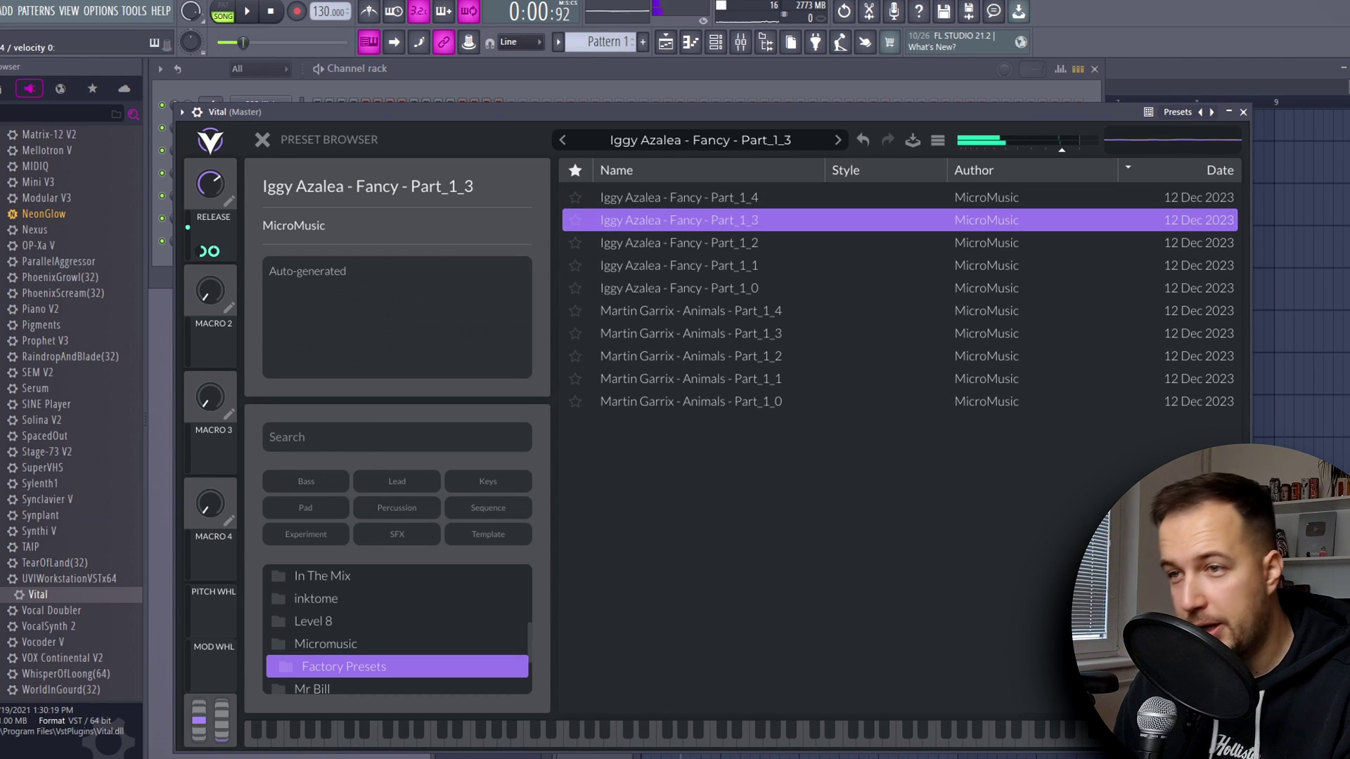
pyautogui.press('Escape')
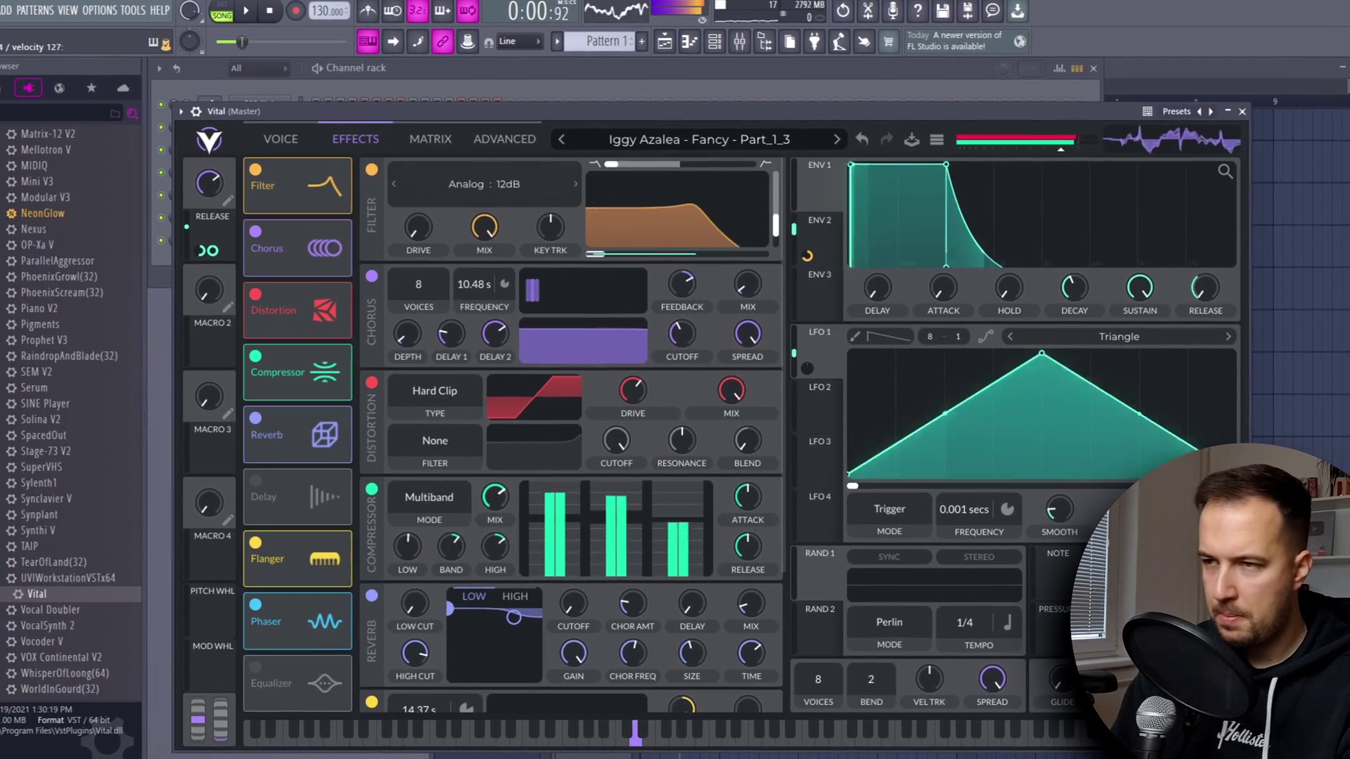
# Step: Show the playlist to check the Iggy Azalea clip, then hide it again
pyautogui.press('F5')
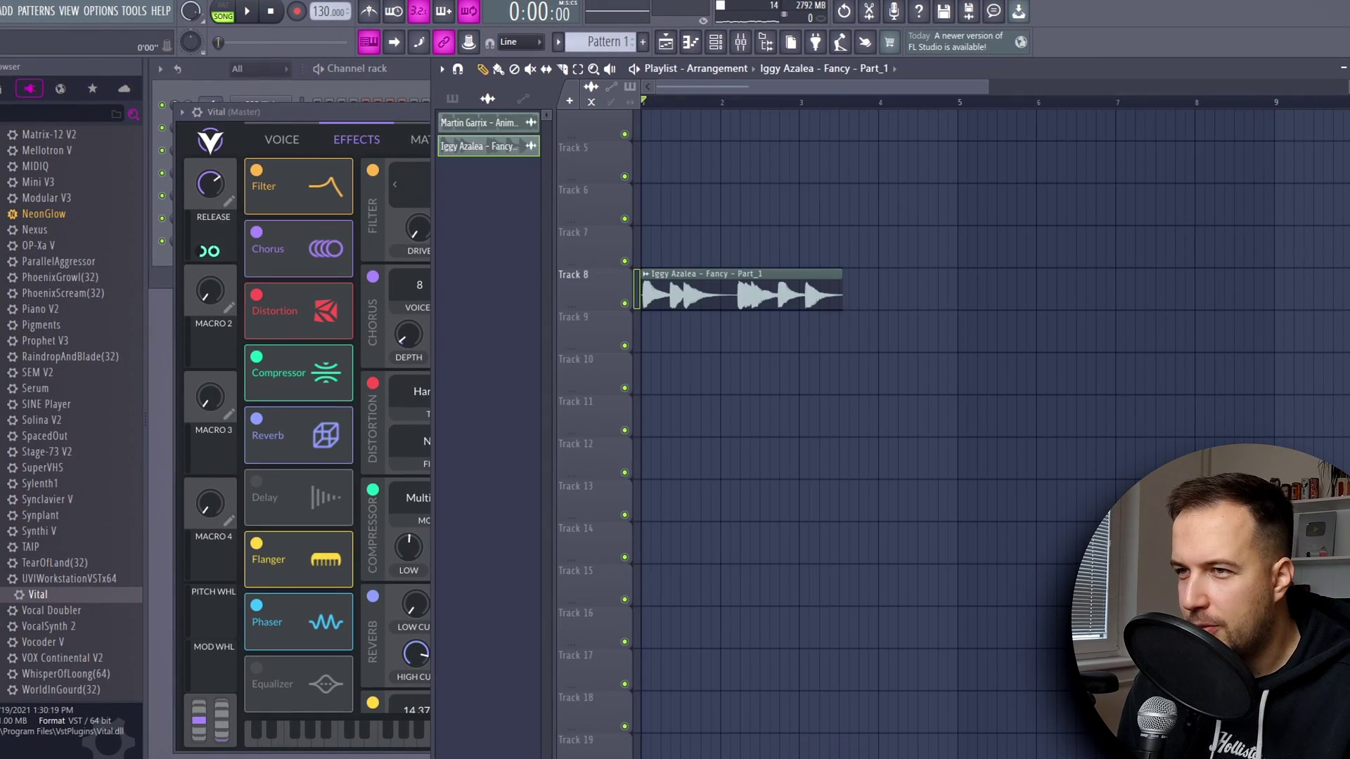
pyautogui.press('F5')
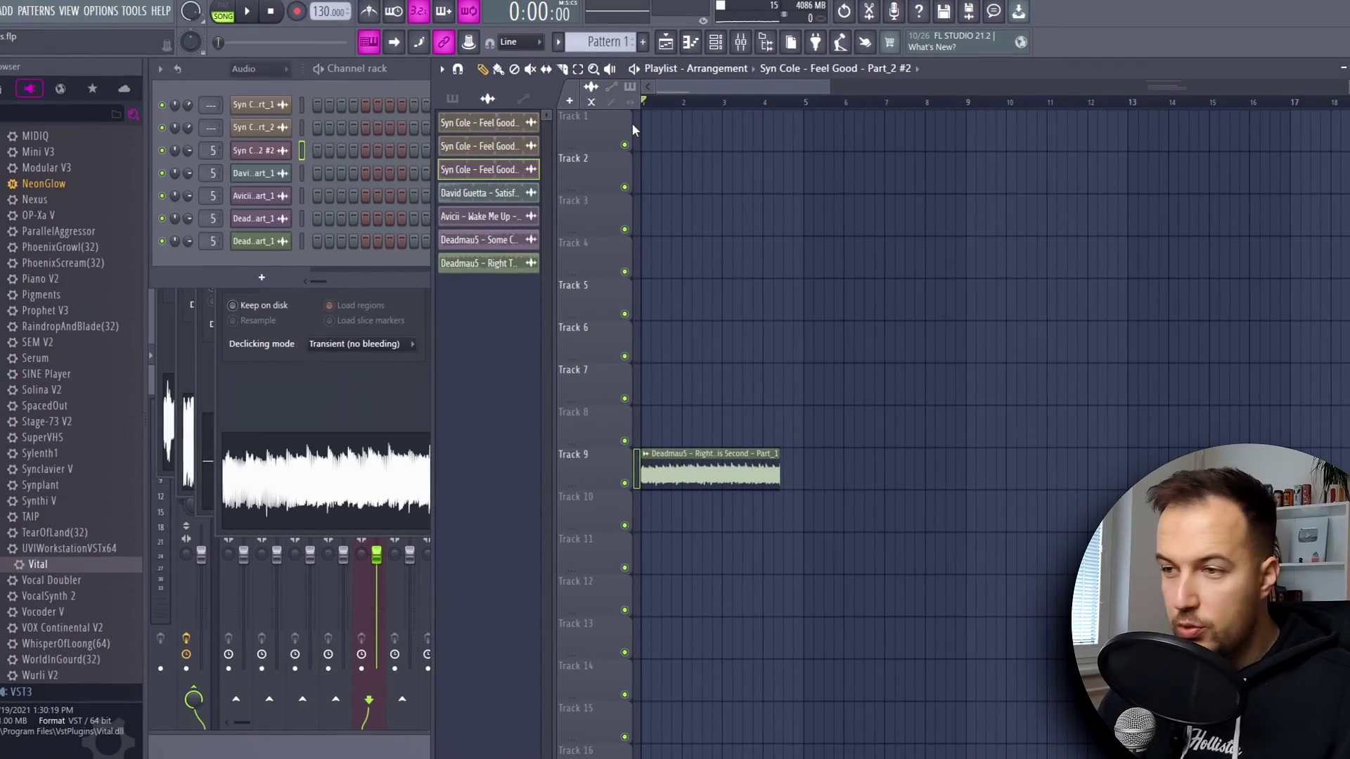
# Step: Preview the Deadmau5 clip from its sample settings, then play the song from bar 3
pyautogui.doubleClick(710, 468)
pyautogui.press('space')
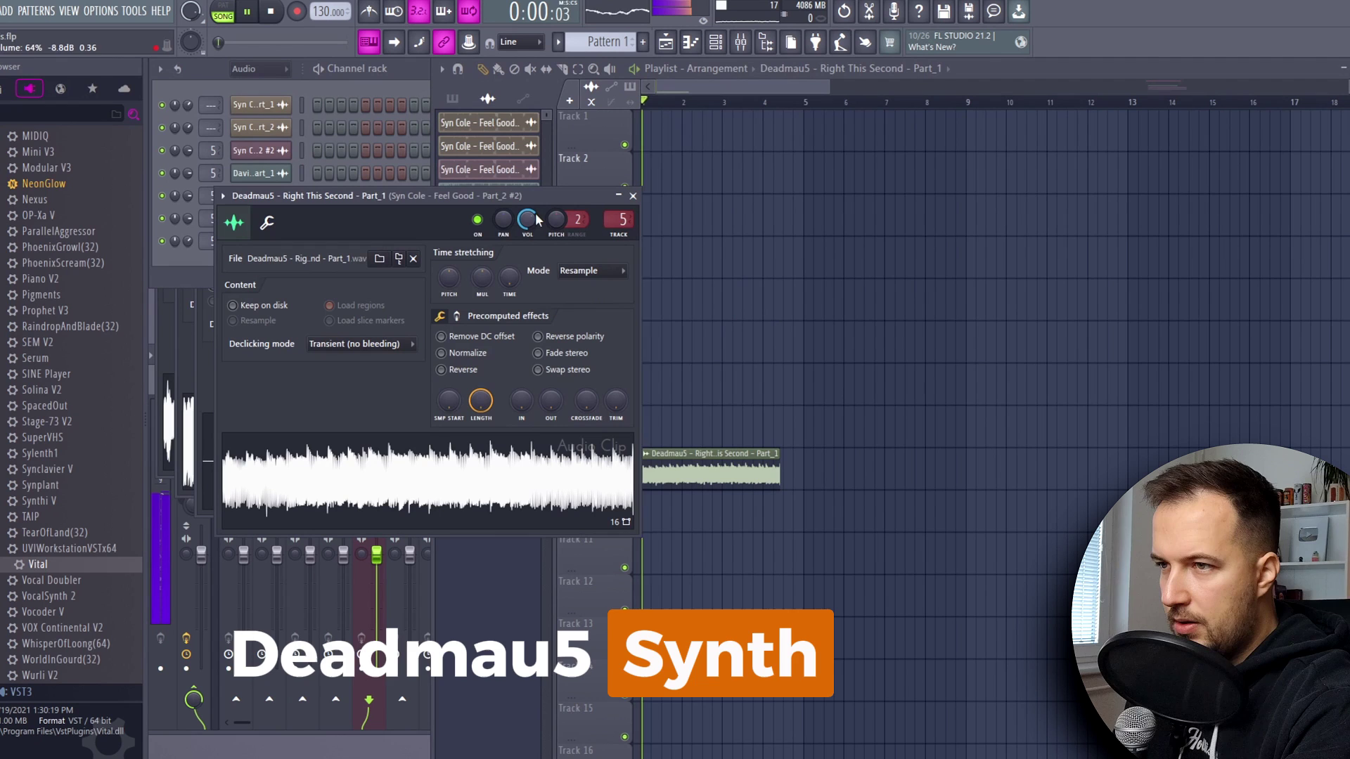
pyautogui.click(633, 196)
pyautogui.press('space')
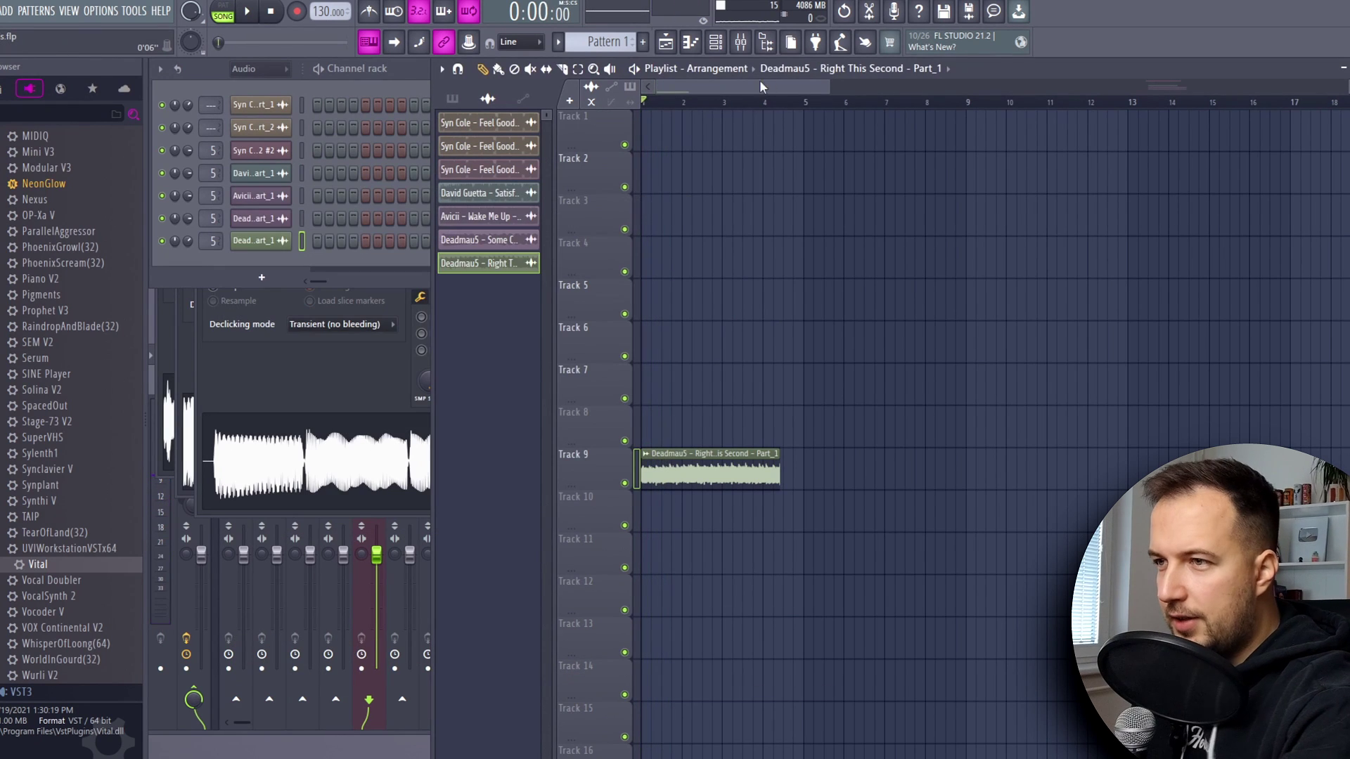
pyautogui.press('space')
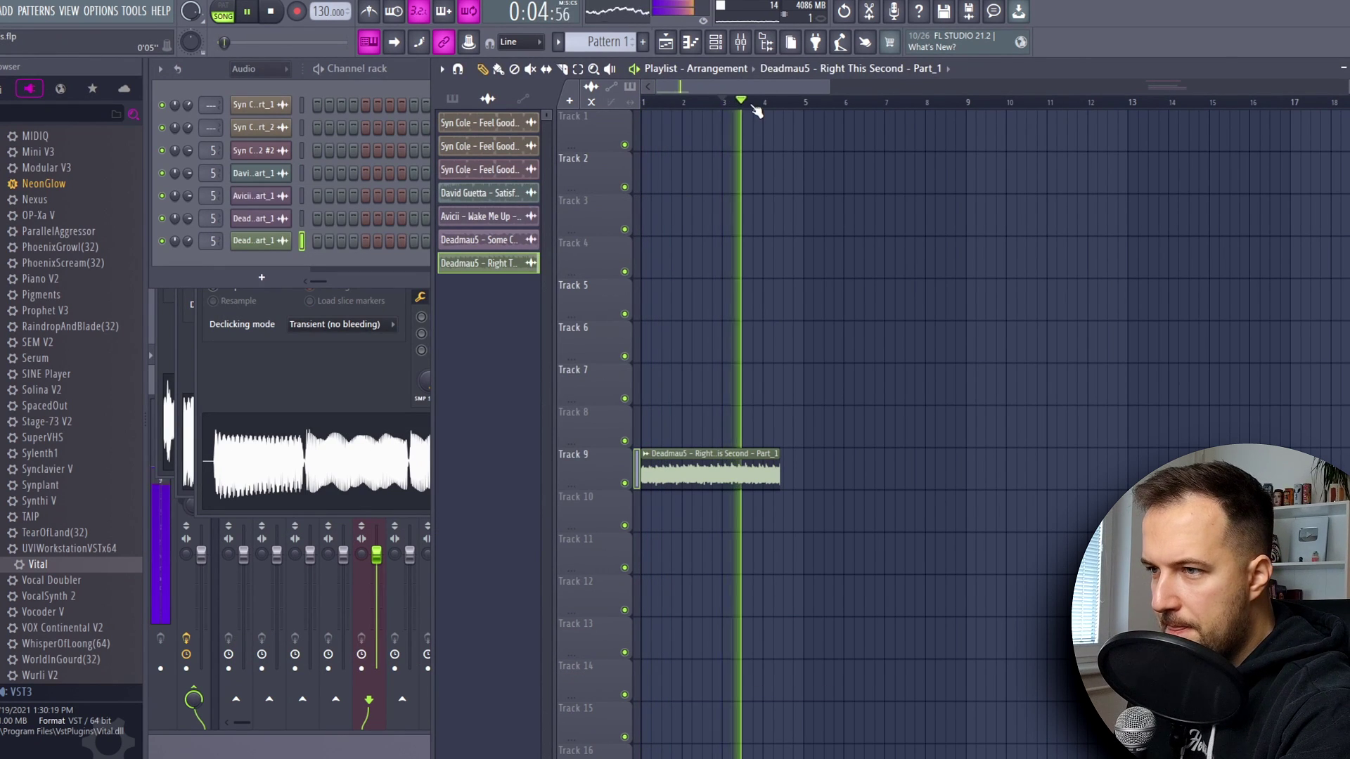
pyautogui.press('space')
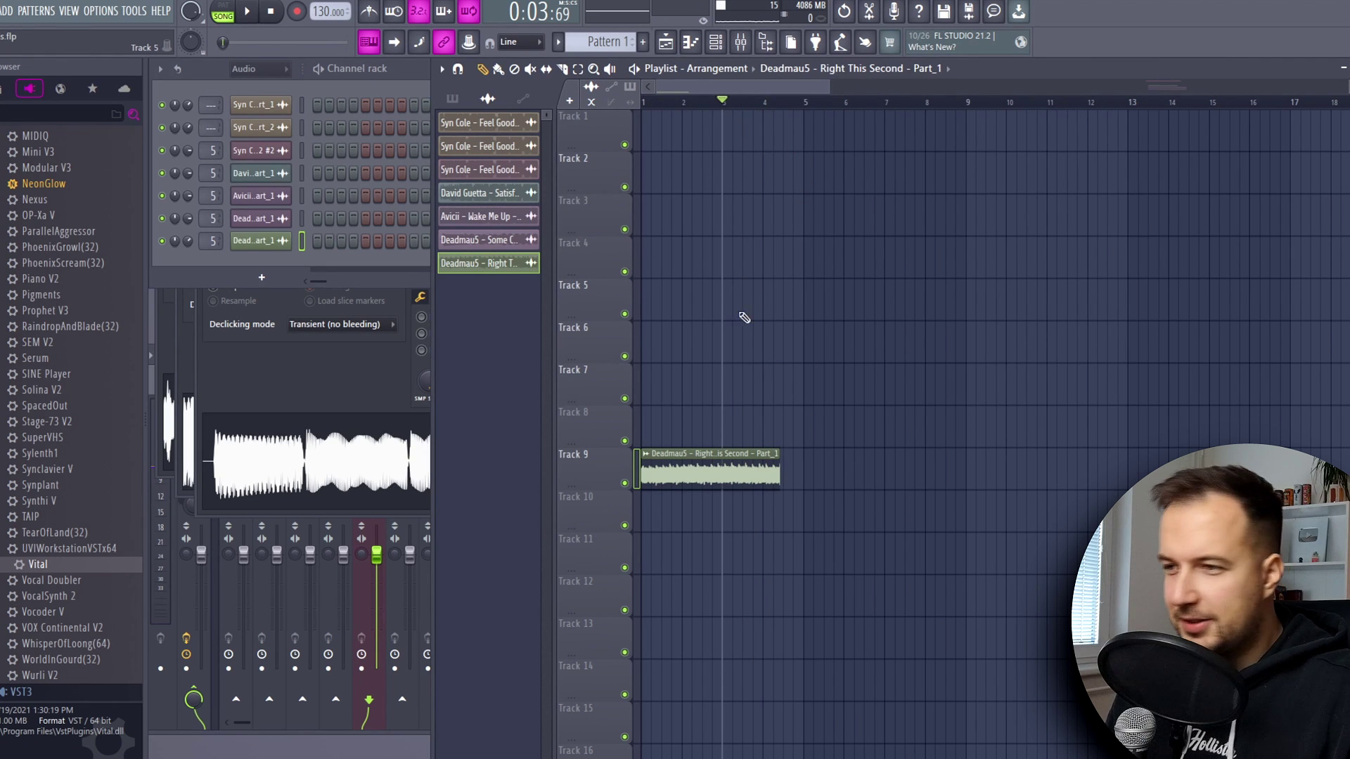
pyautogui.hotkey('alt', 'Tab')
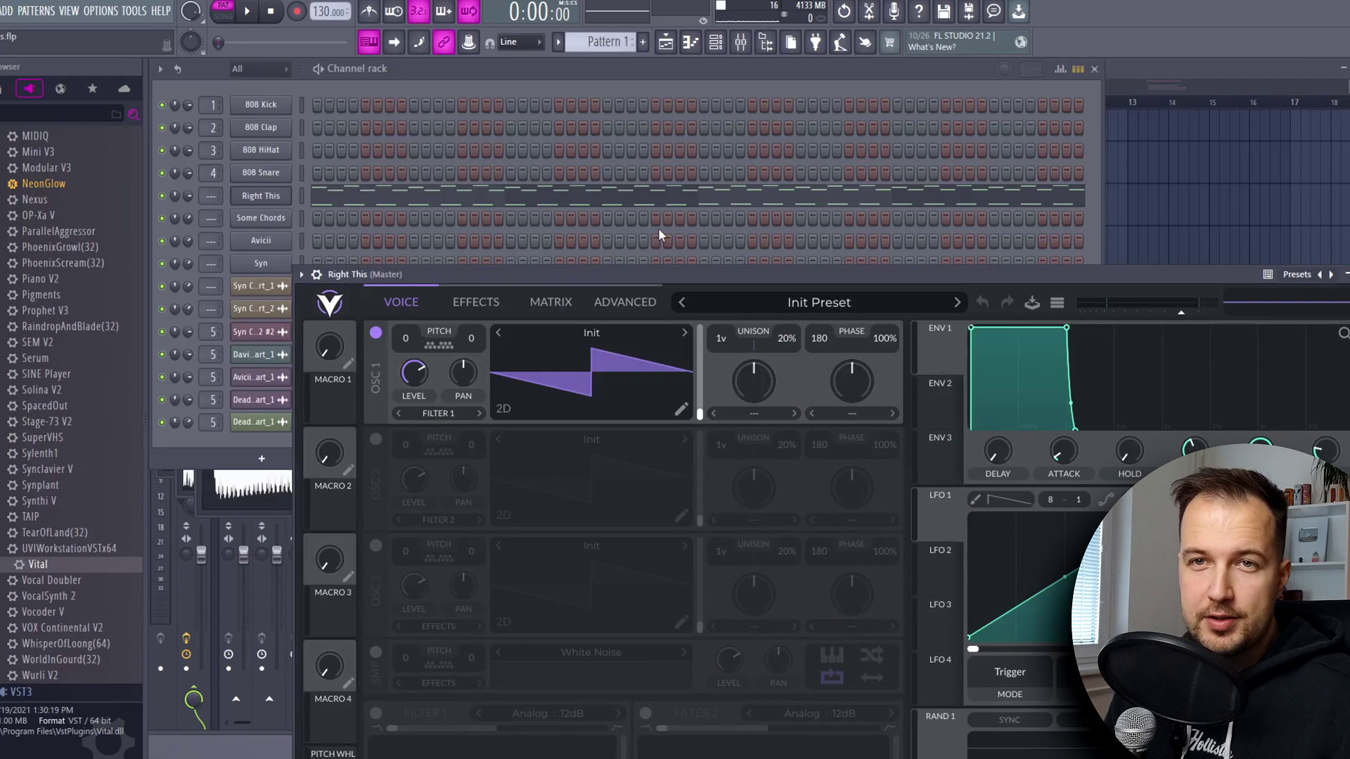
# Step: Audition the Right This Second presets in Vital's browser and load Part_1_9
pyautogui.click(852, 302)
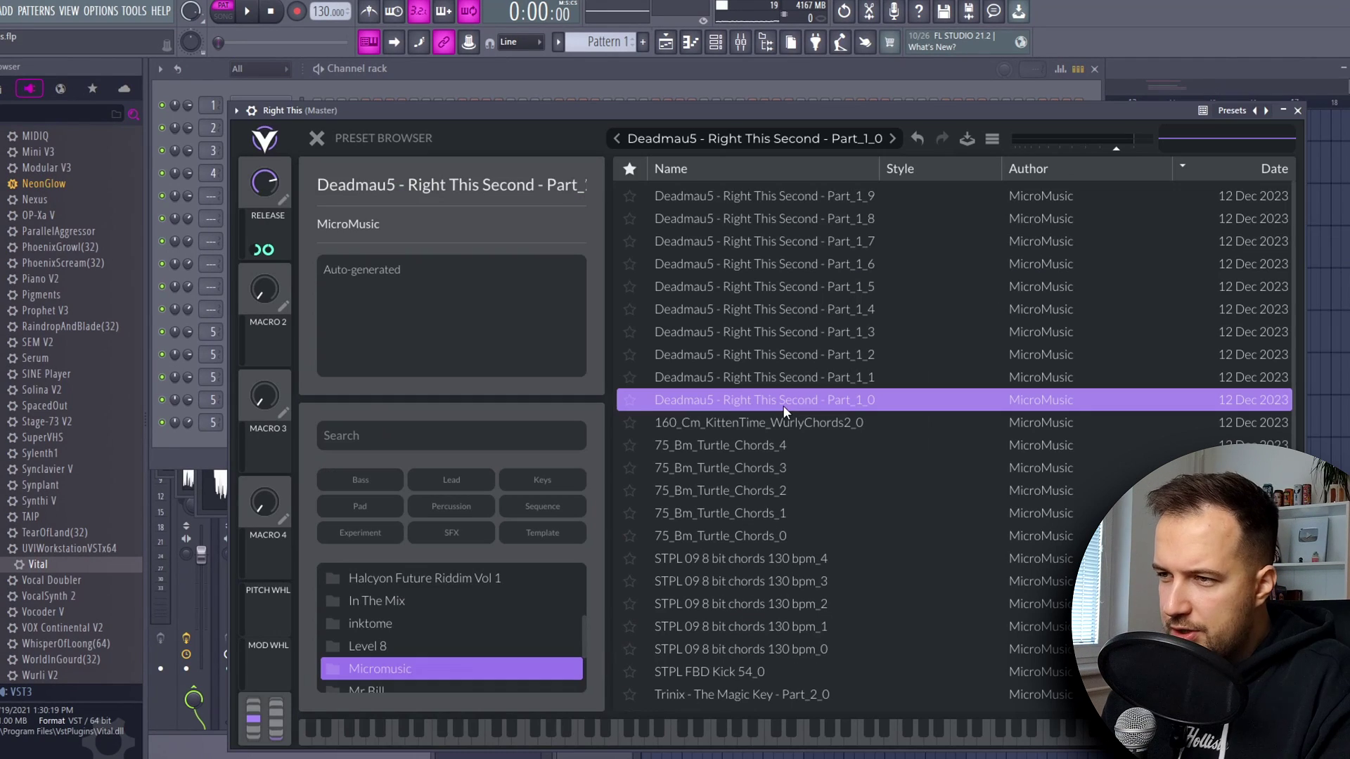
pyautogui.click(834, 215)
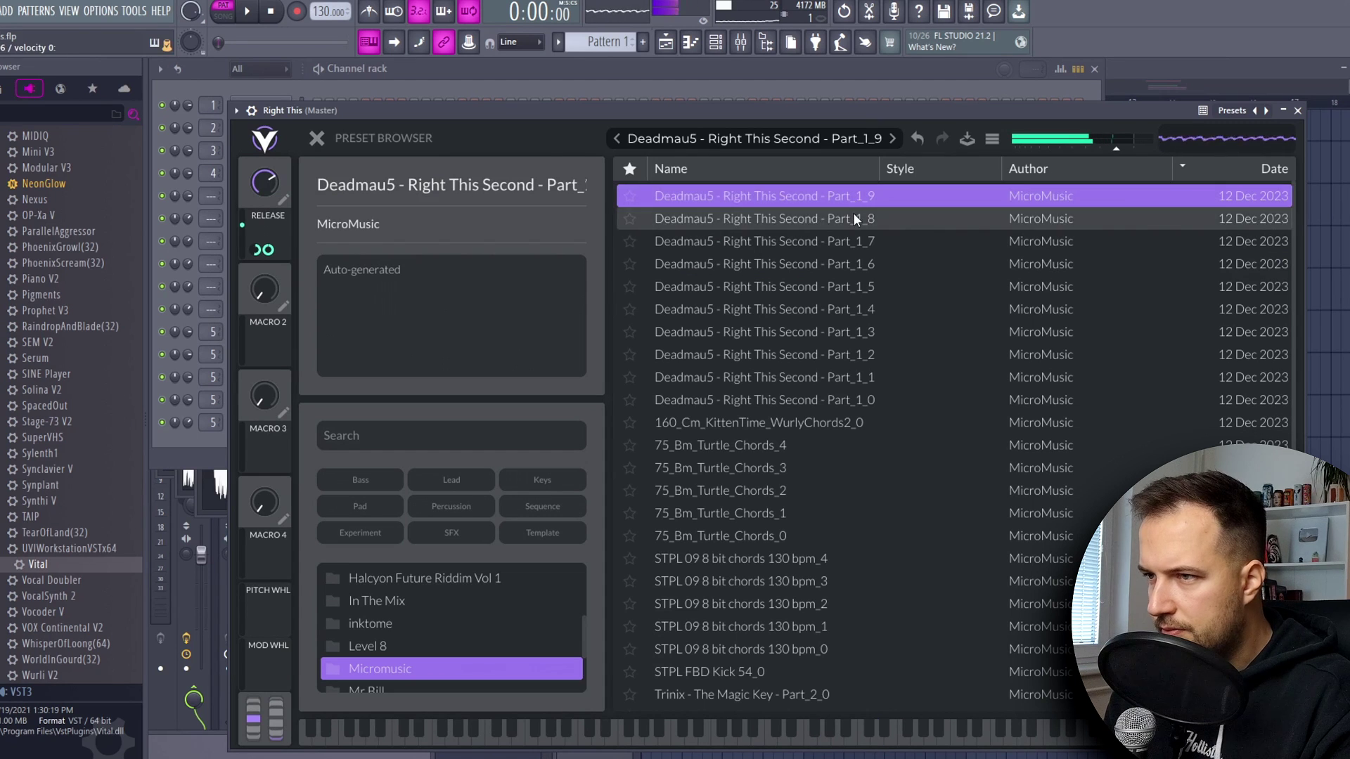
pyautogui.click(498, 80)
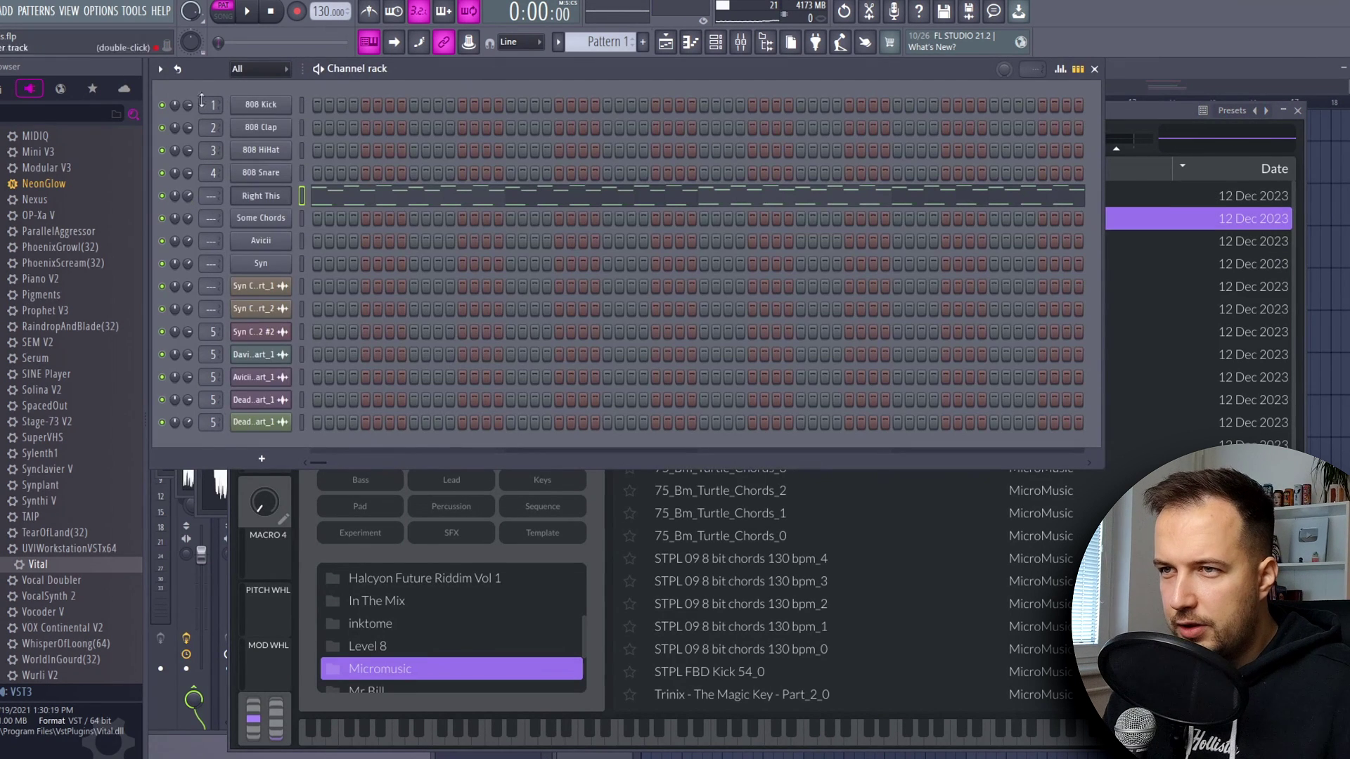
pyautogui.click(1116, 141)
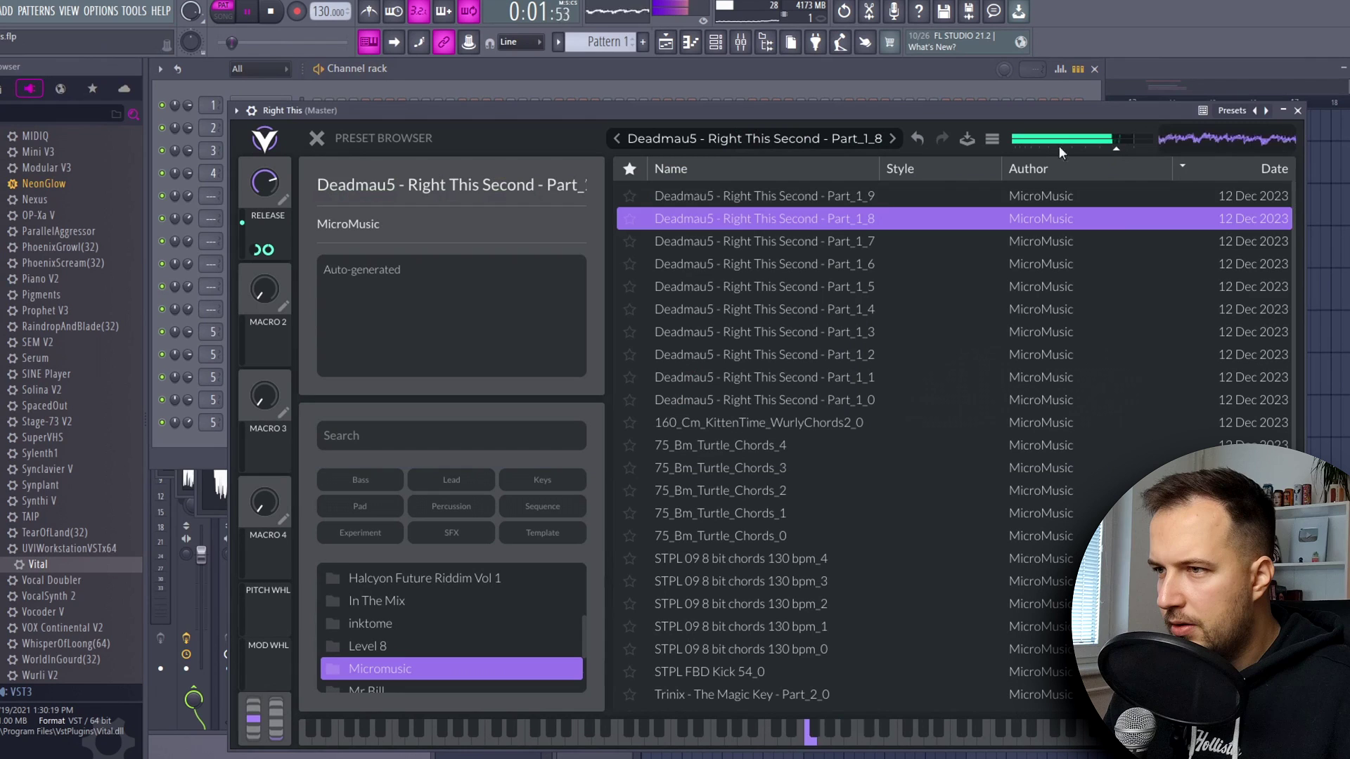
pyautogui.click(857, 198)
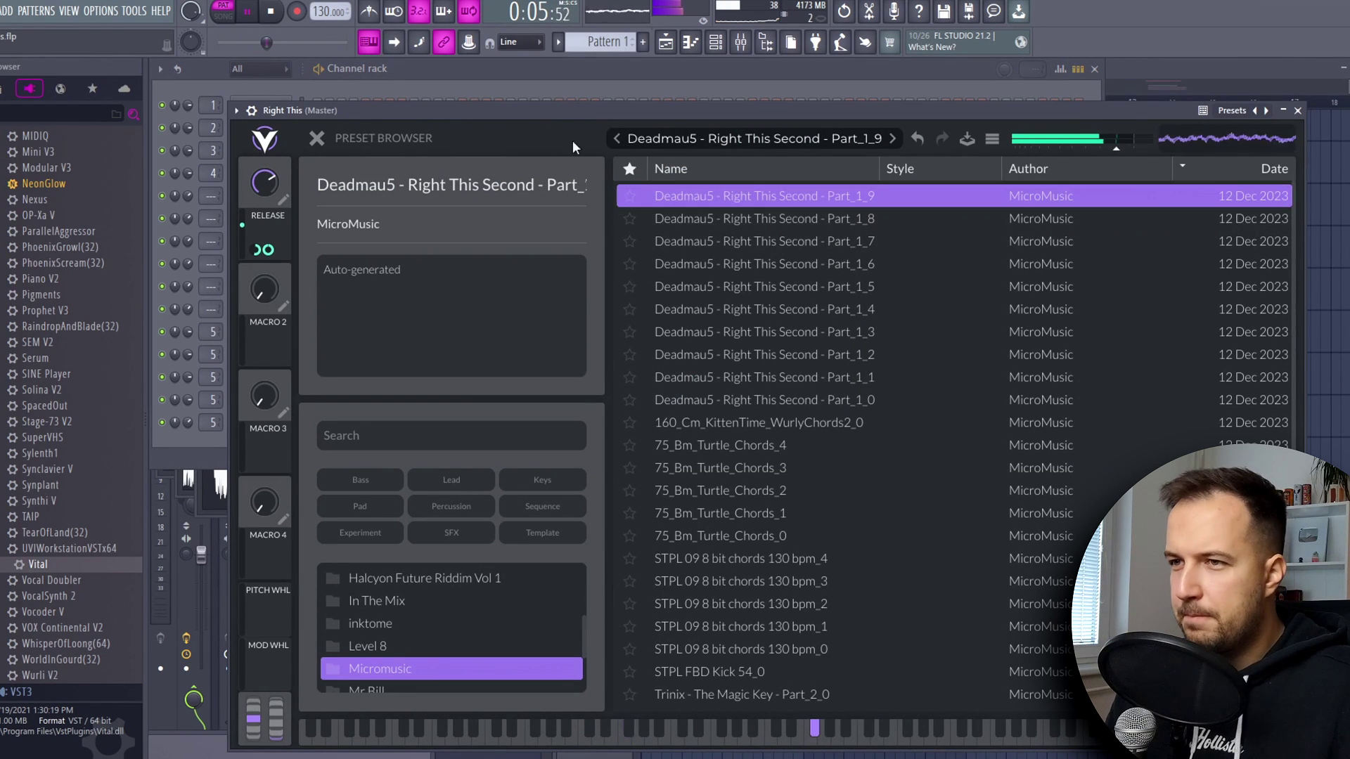
# Step: Close the preset list and shorten the Env 1 decay, replaying to hear it
pyautogui.click(320, 141)
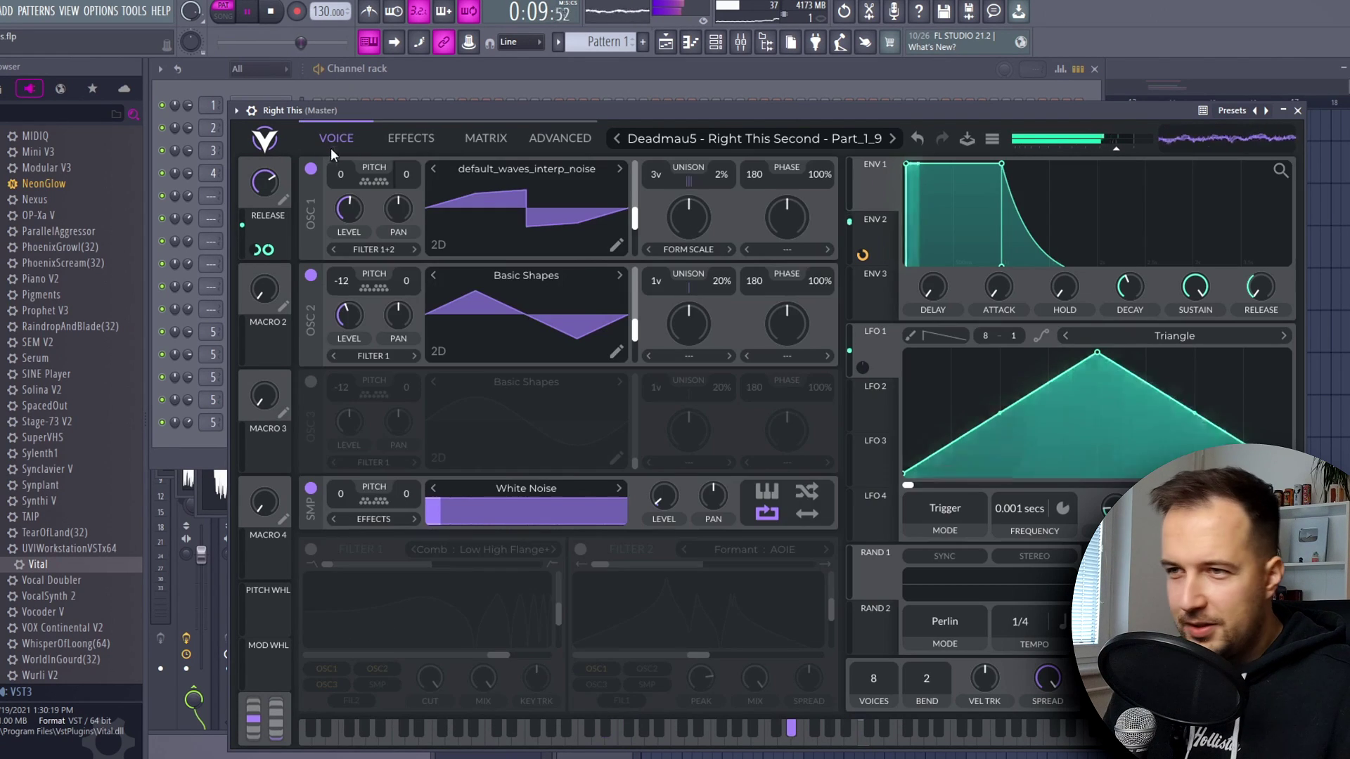
pyautogui.press('space')
pyautogui.click(410, 137)
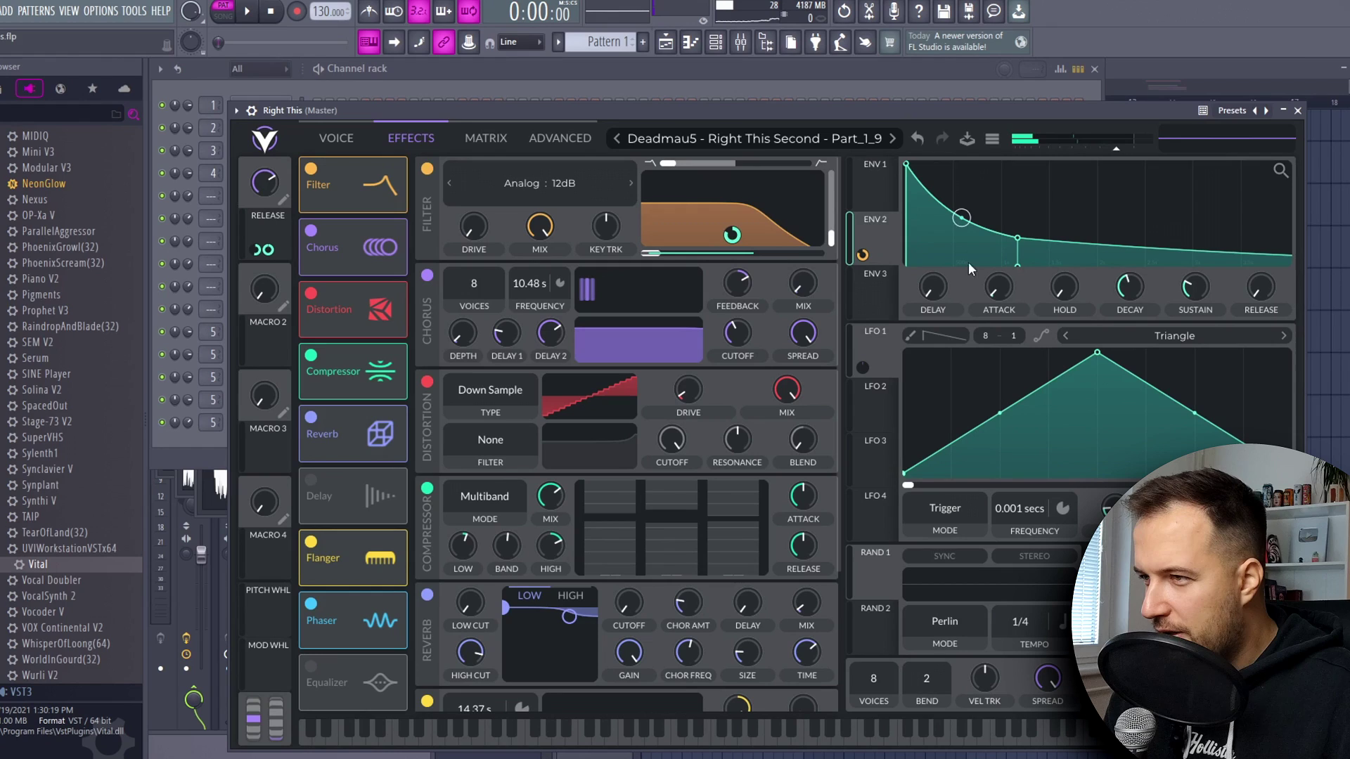
pyautogui.moveTo(1134, 296)
pyautogui.mouseDown()
pyautogui.moveTo(1111, 292)
pyautogui.moveTo(1138, 292)
pyautogui.mouseUp()
pyautogui.press('space')
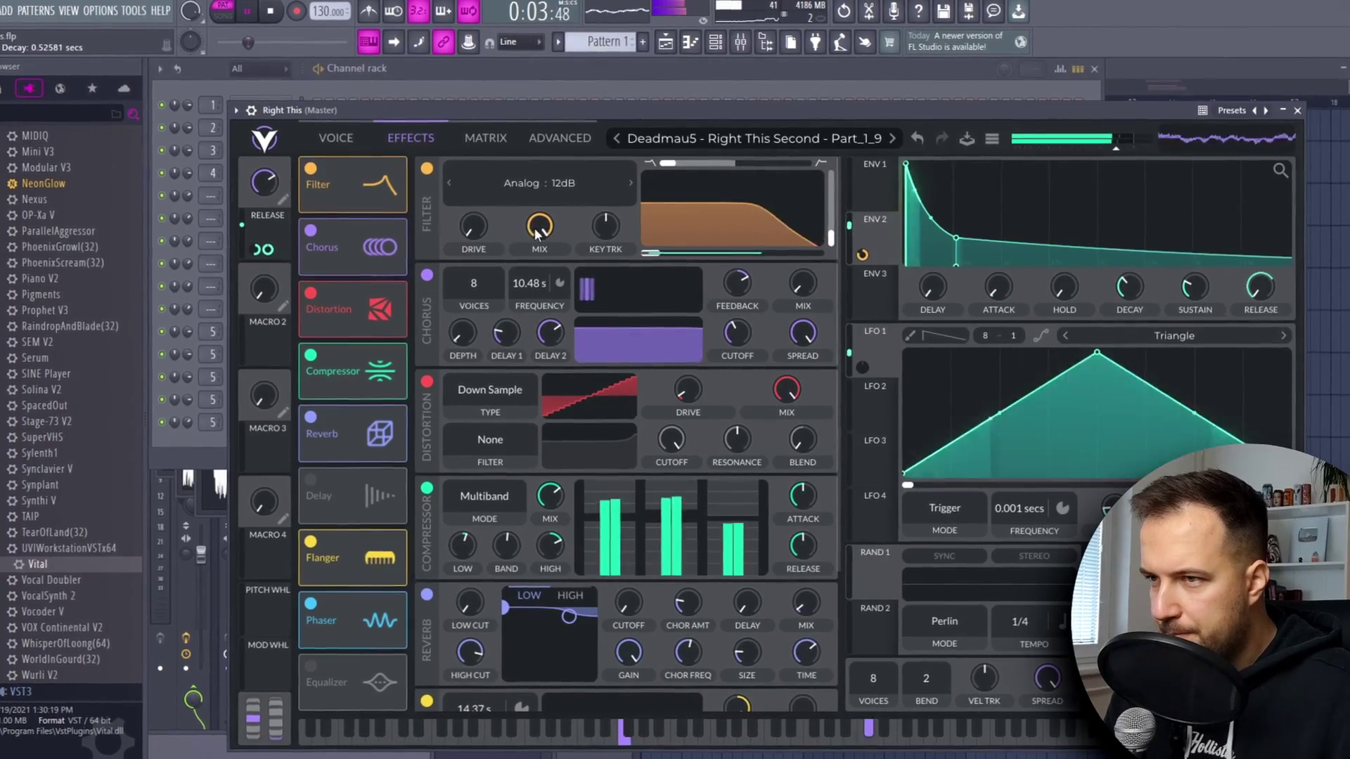
# Step: Lower the filter mix to about 46%, set Diode : Low Shelf, and raise the cutoff
pyautogui.moveTo(552, 262); pyautogui.dragTo(563, 339)
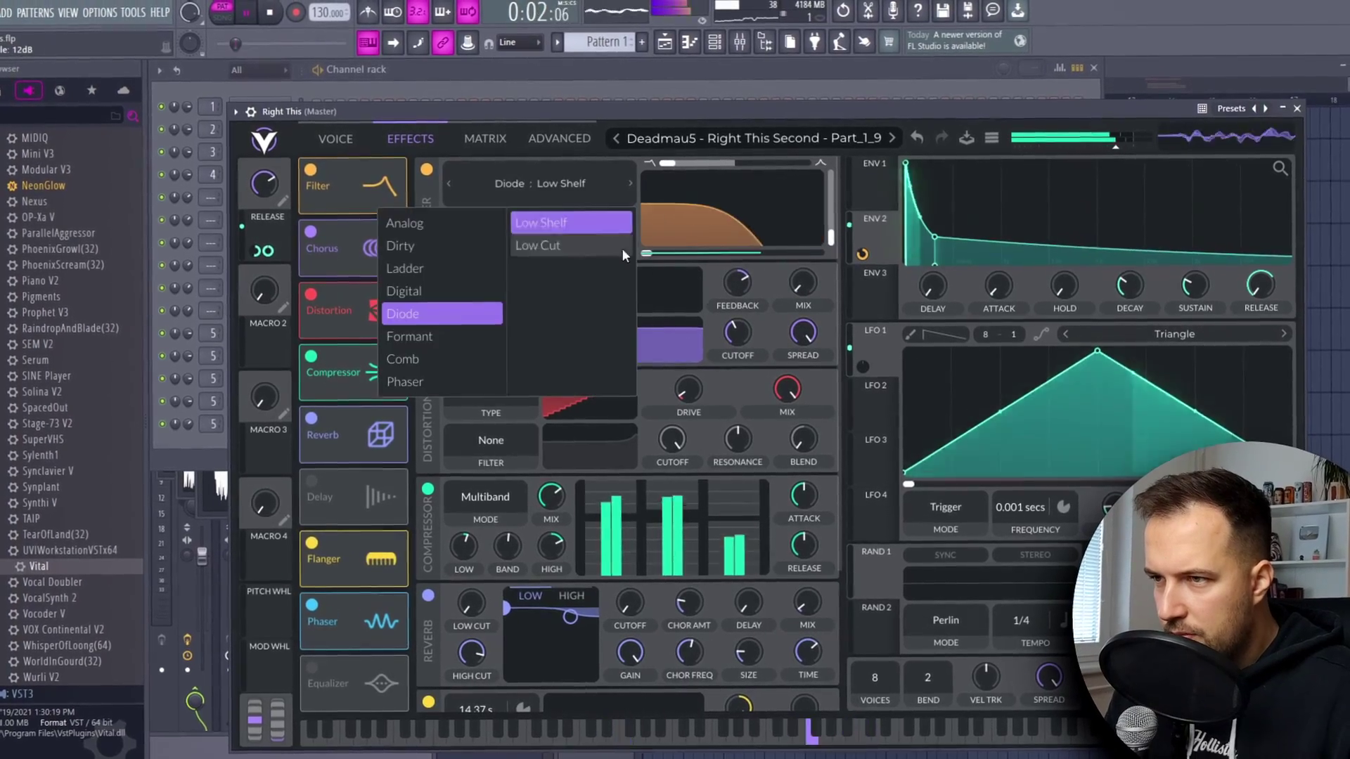
pyautogui.click(597, 221)
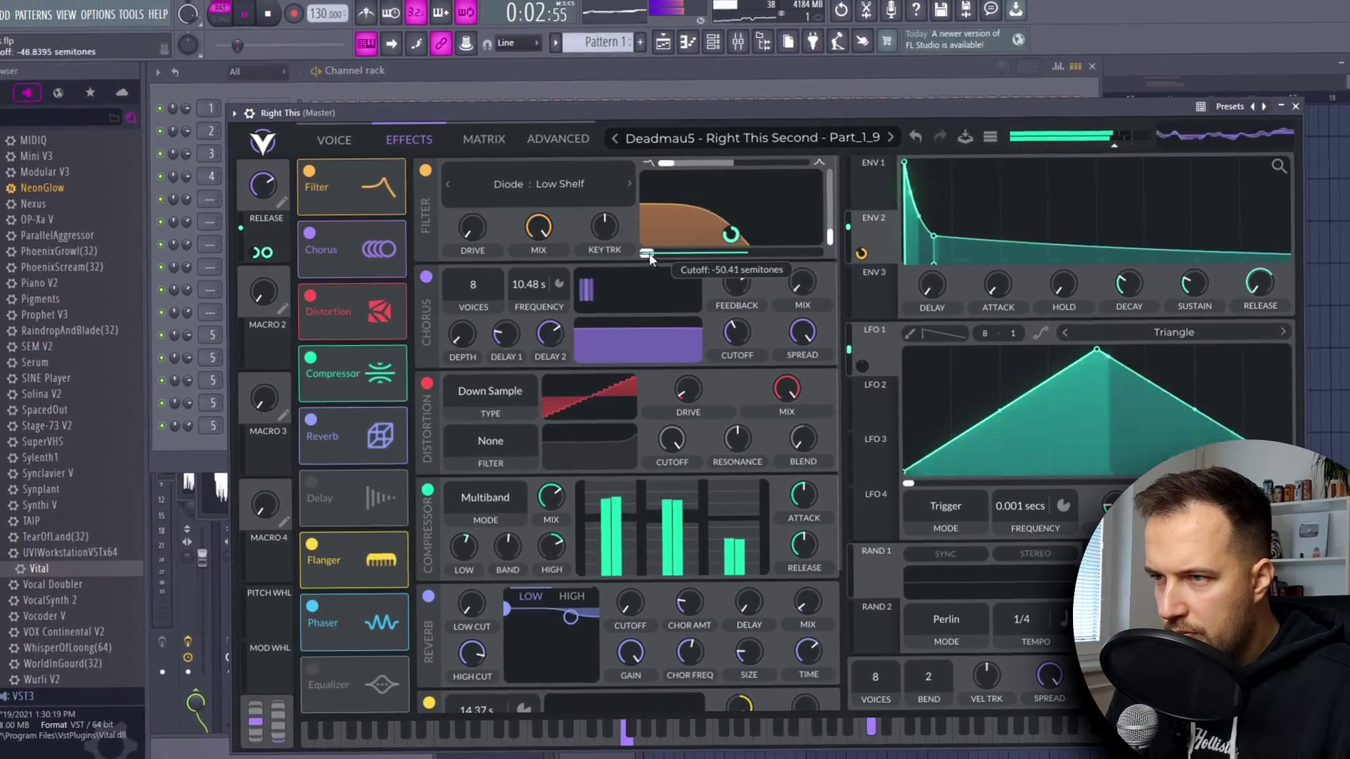
pyautogui.moveTo(651, 254); pyautogui.dragTo(722, 255)
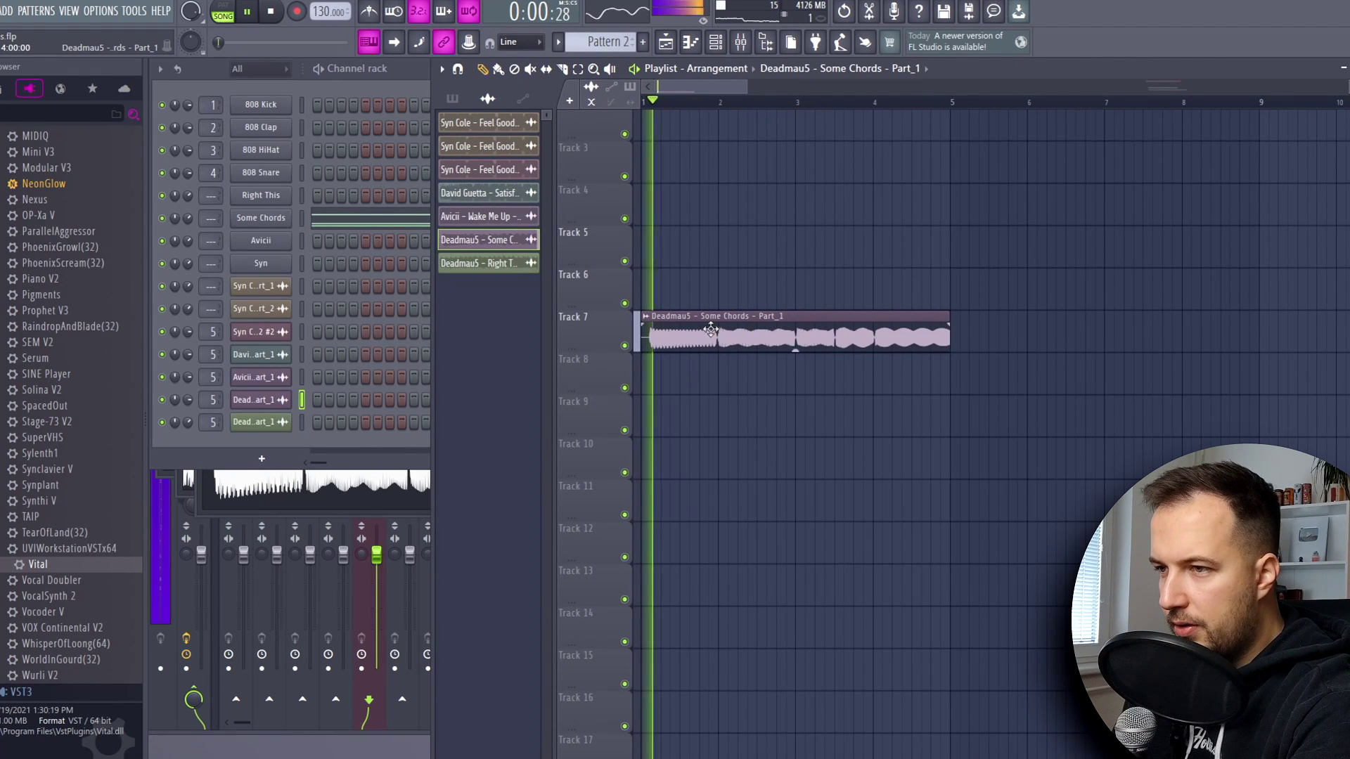
# Step: Play the Some Chords clip from bar 3, then load Some Chords presets Part_1_0 and Part_1_1
pyautogui.click(807, 103)
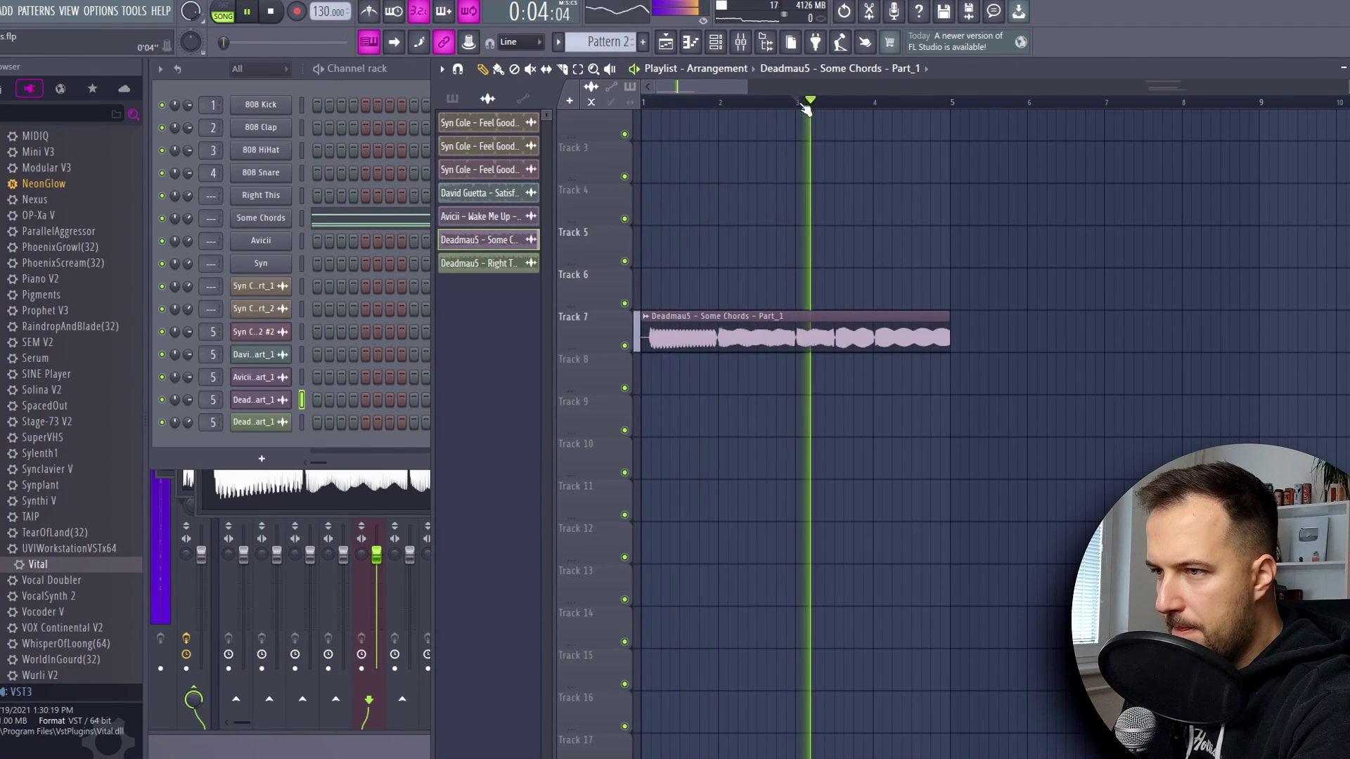
pyautogui.press('space')
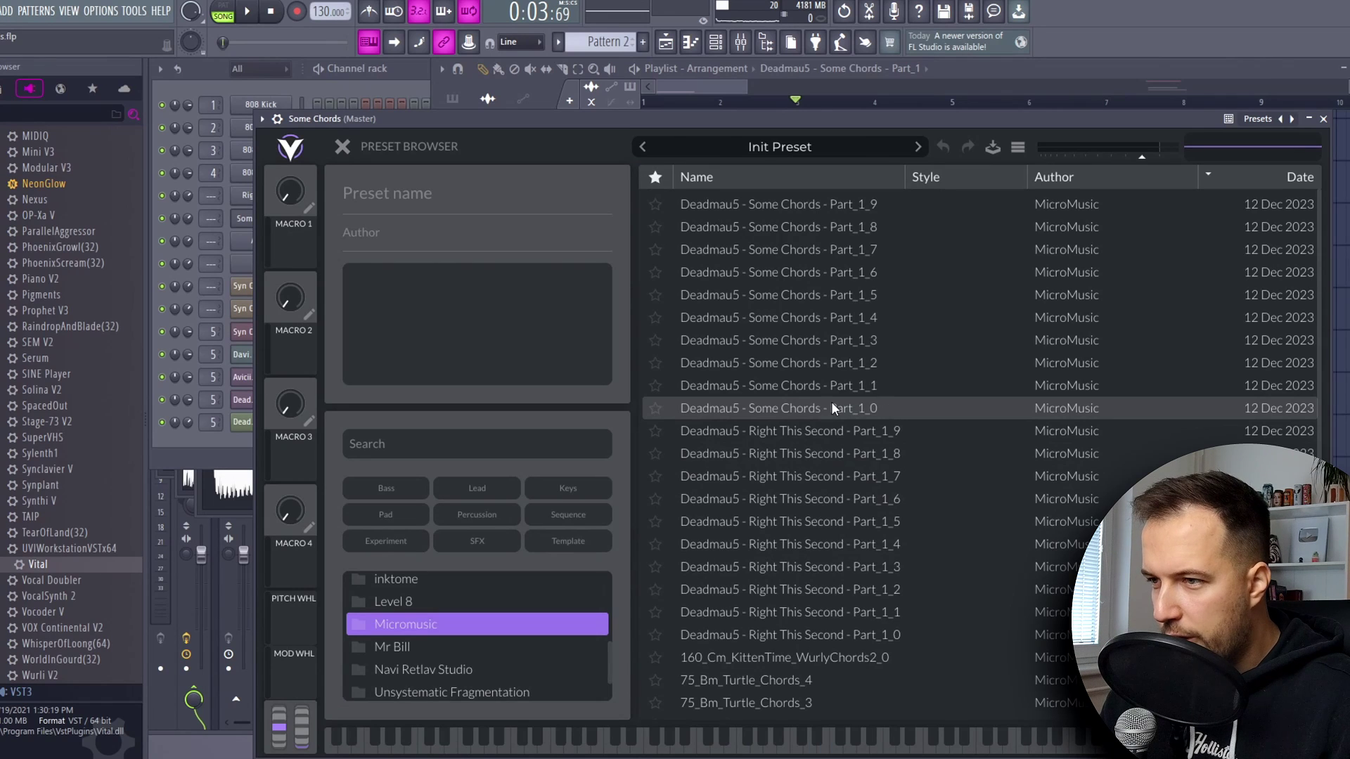
pyautogui.click(830, 408)
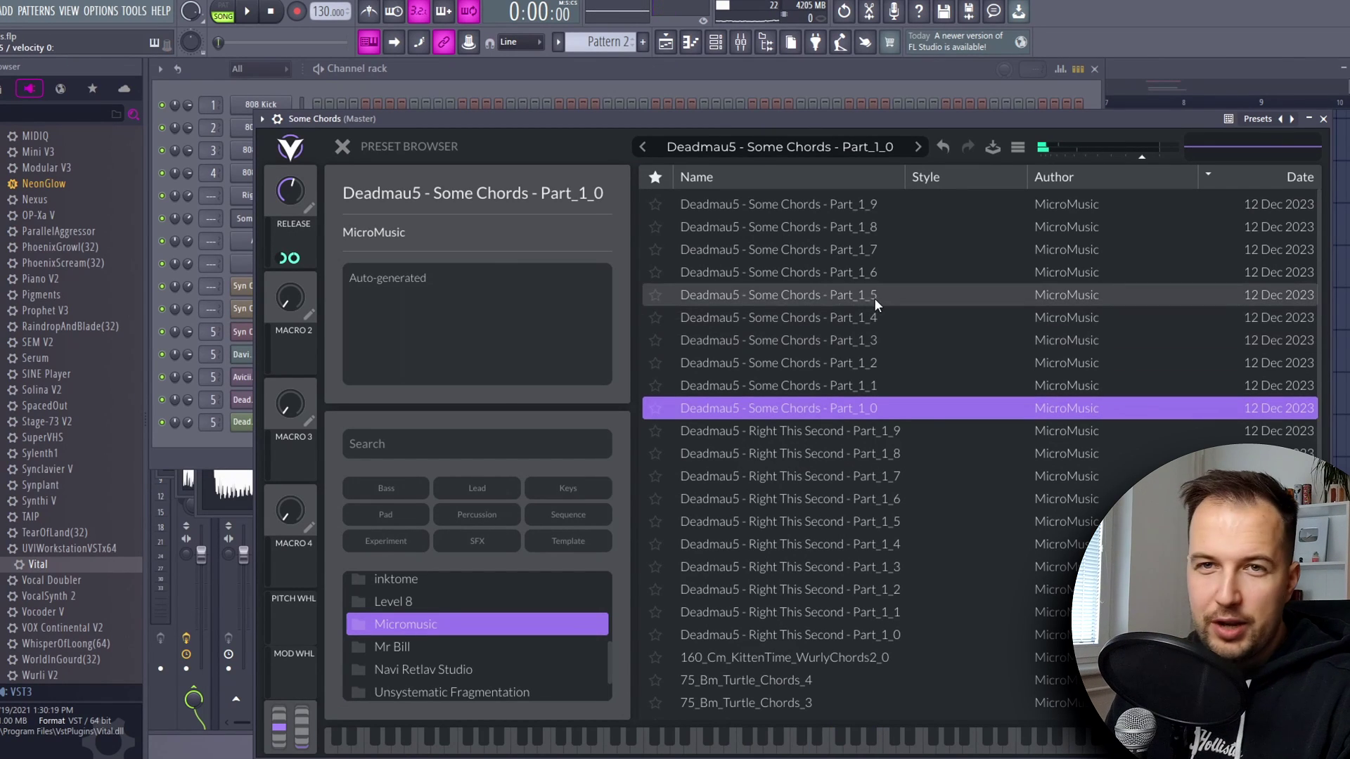
pyautogui.click(874, 389)
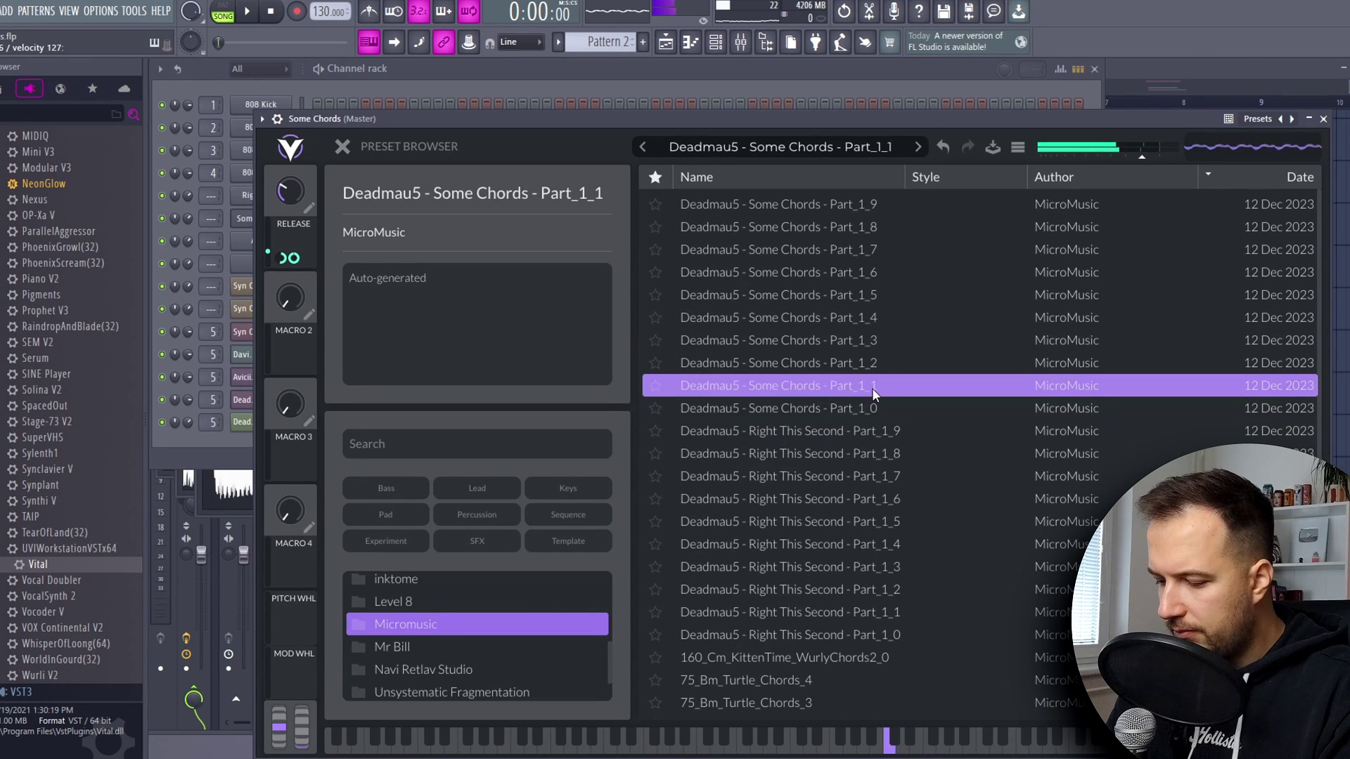
# Step: Play the Some Chords pattern, inspect its notes in the piano roll, then bring Vital forward
pyautogui.click(255, 11)
pyautogui.press('F7')
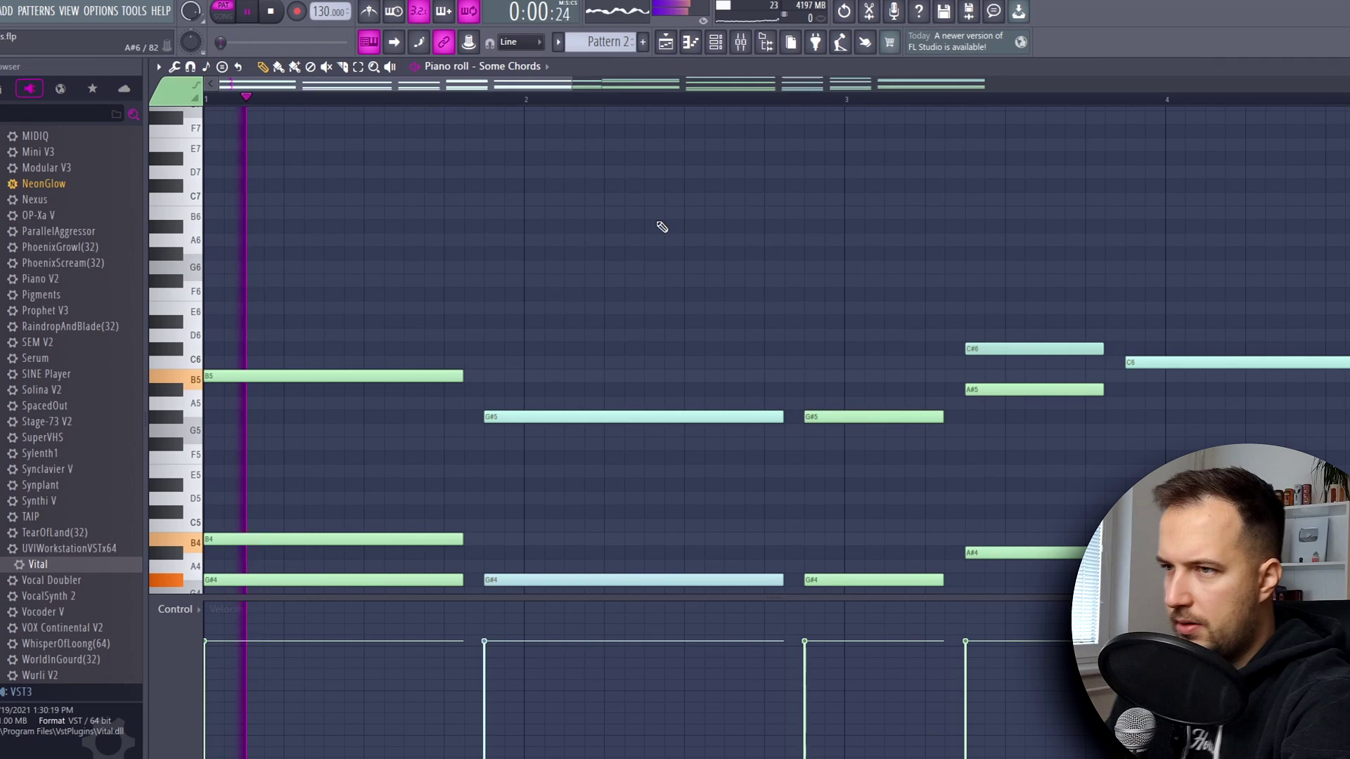
pyautogui.scroll(-6, 631, 90)
pyautogui.scroll(-5, 578, 321)
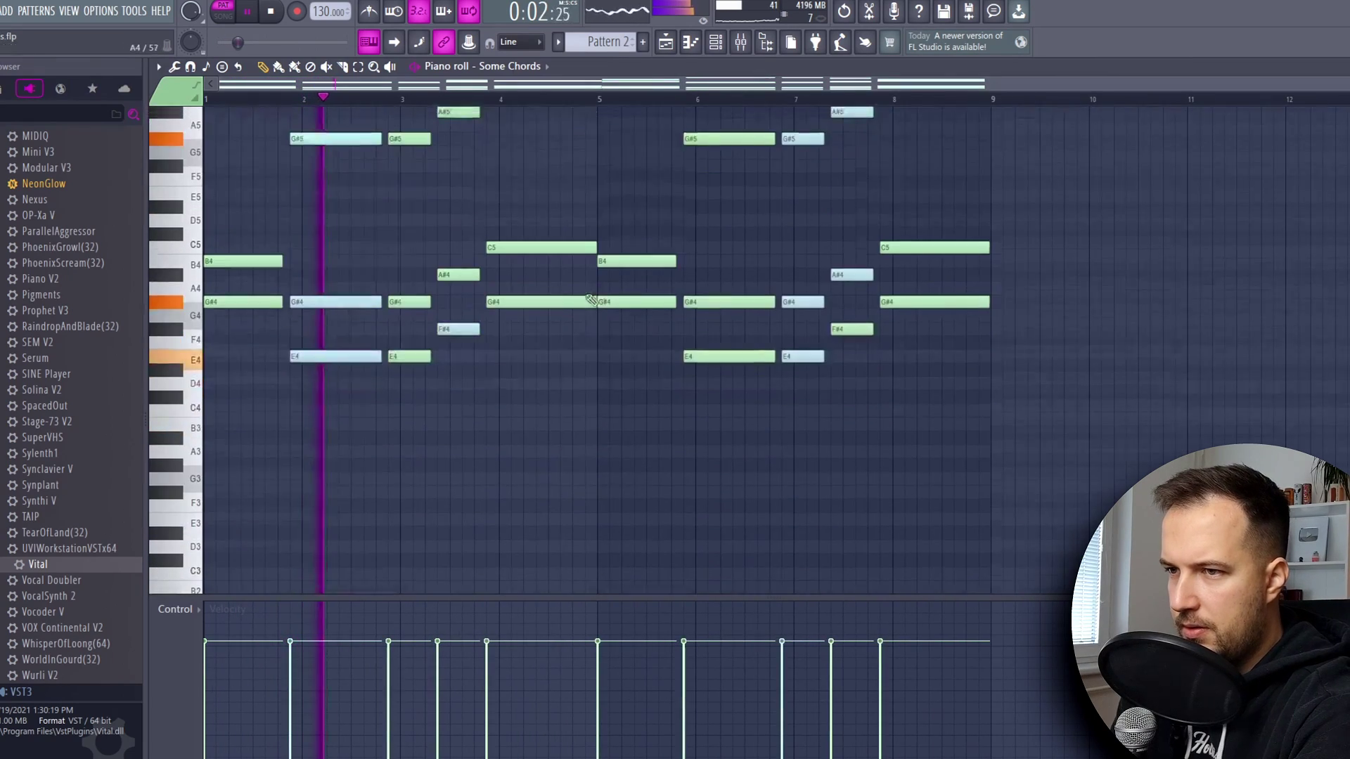
pyautogui.scroll(2, 623, 312)
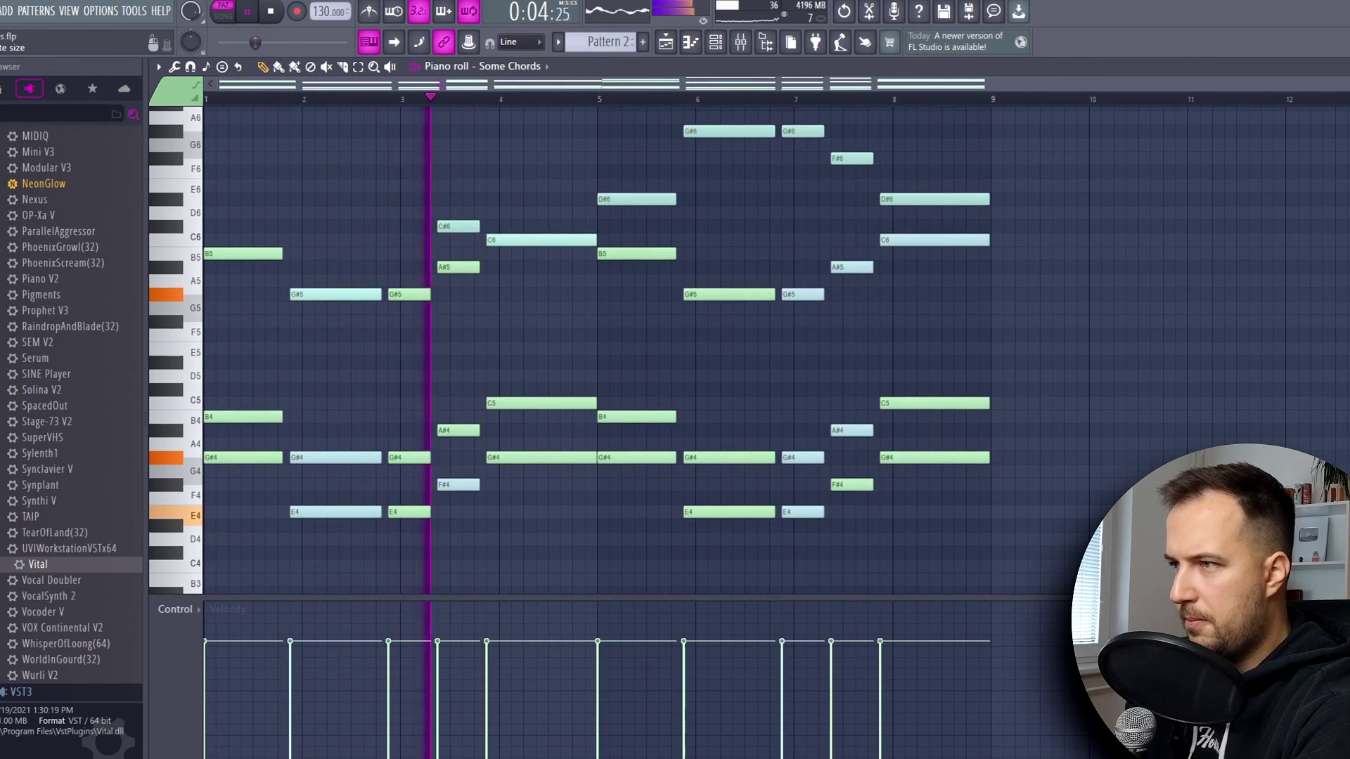
pyautogui.press('F6')
pyautogui.click(1142, 116)
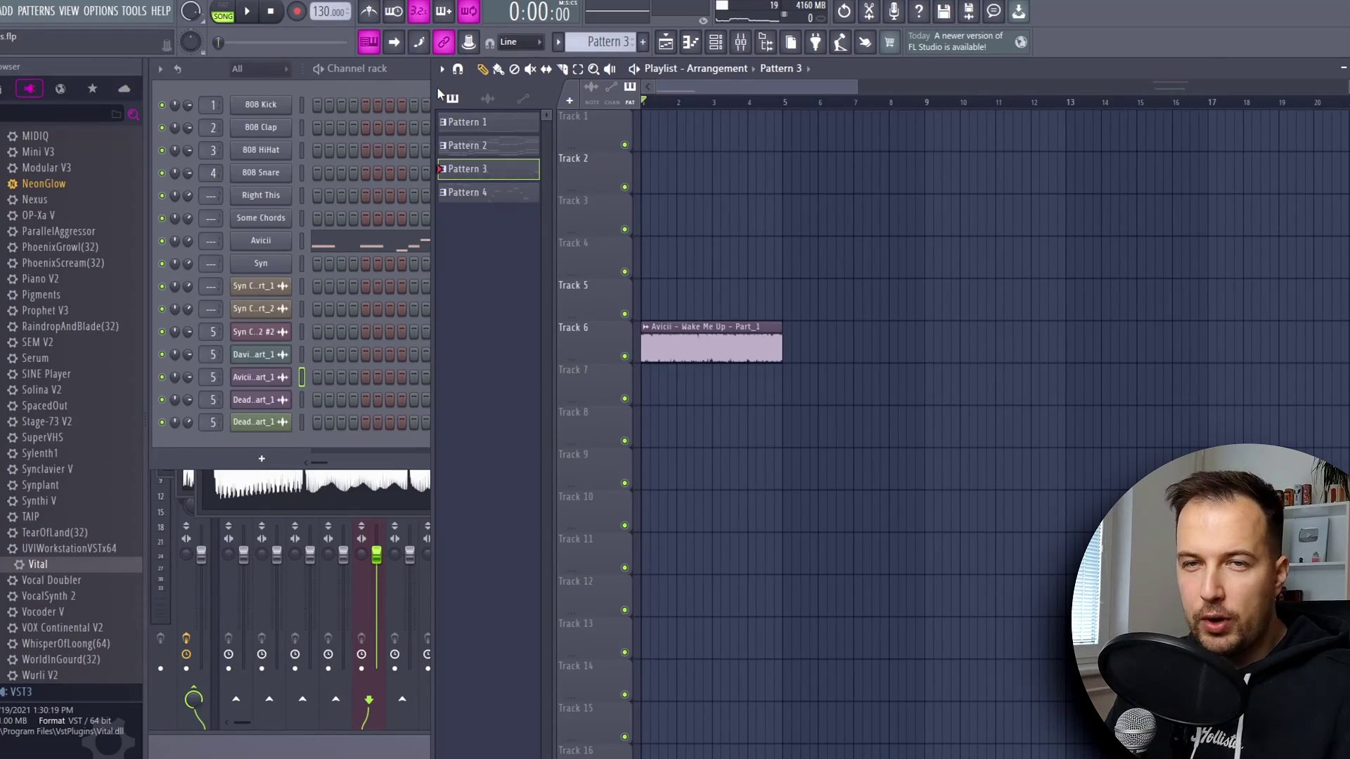
# Step: Inspect the Avicii Wake Me Up clip's settings on Track 6, then drag its WAV into MicroMusic
pyautogui.click(727, 346)
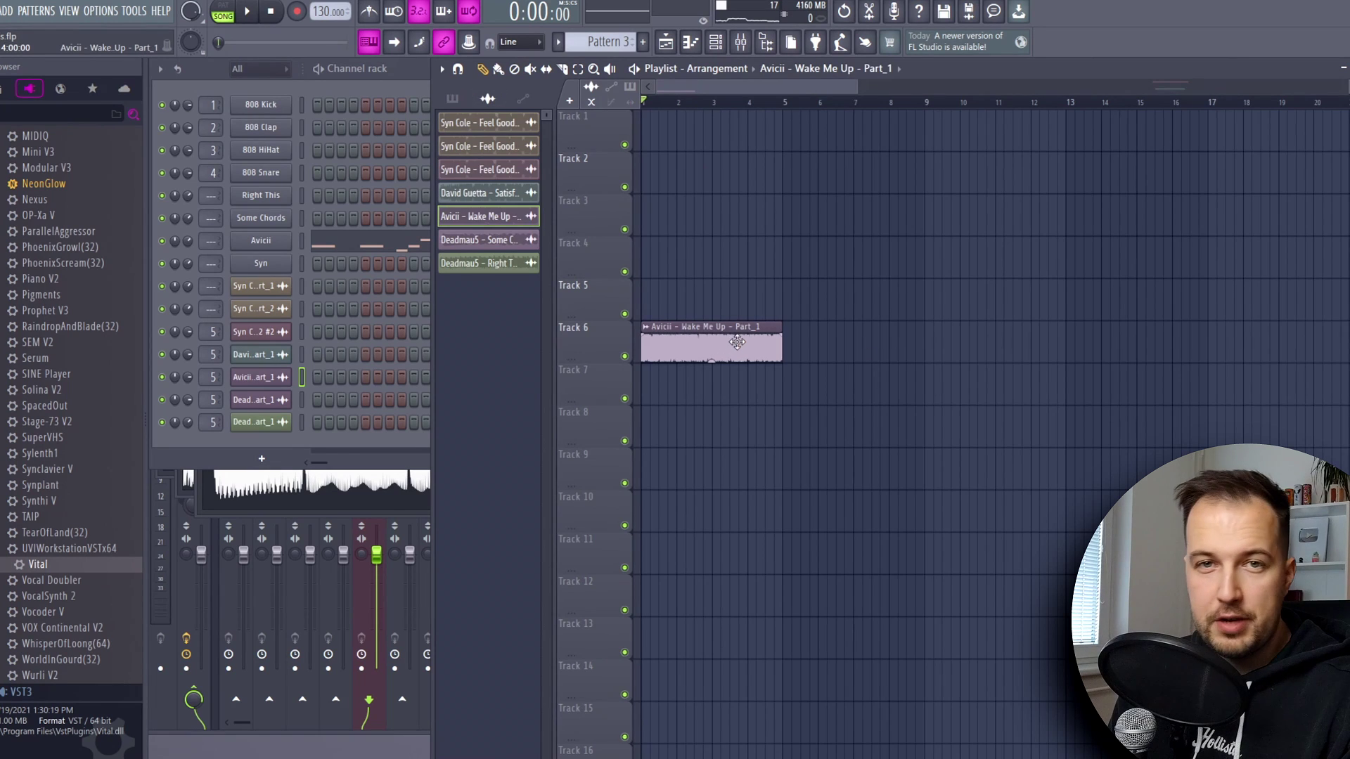
pyautogui.doubleClick(739, 342)
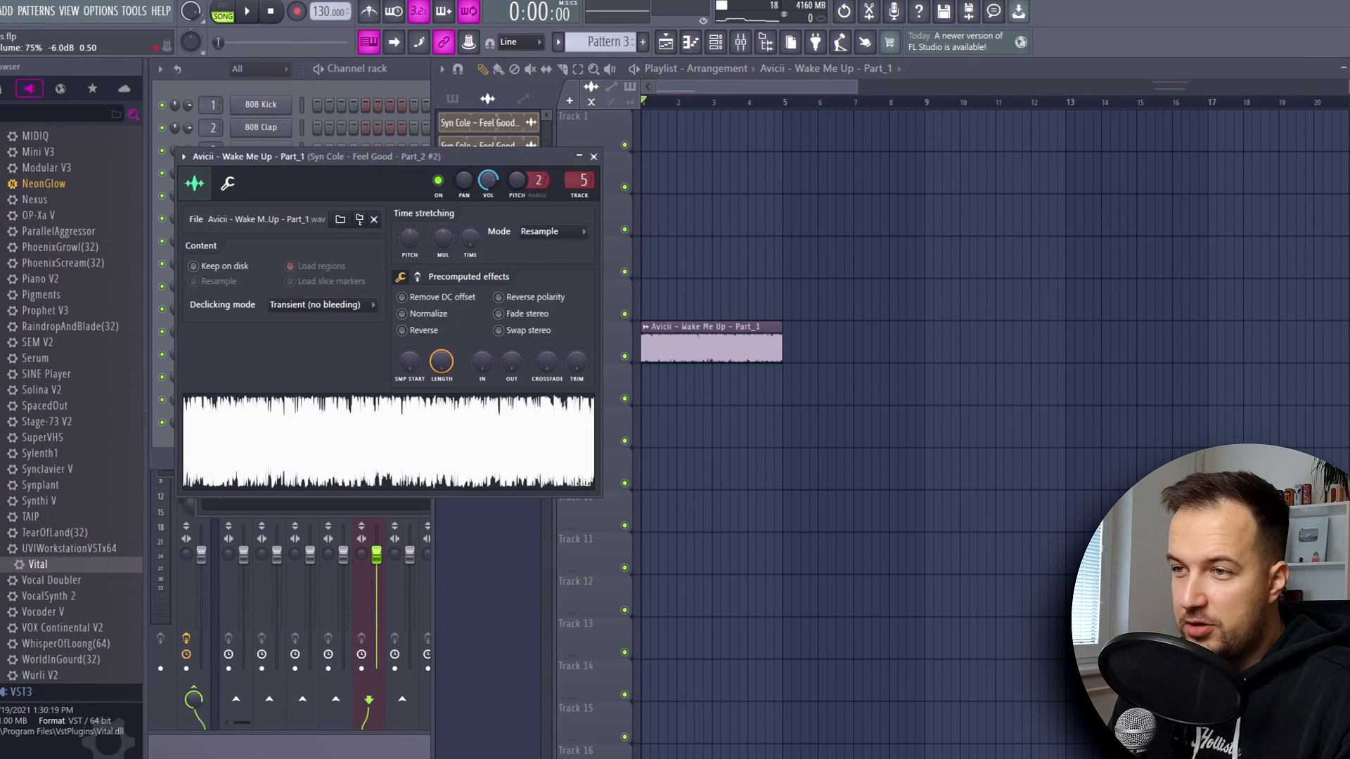
pyautogui.click(595, 157)
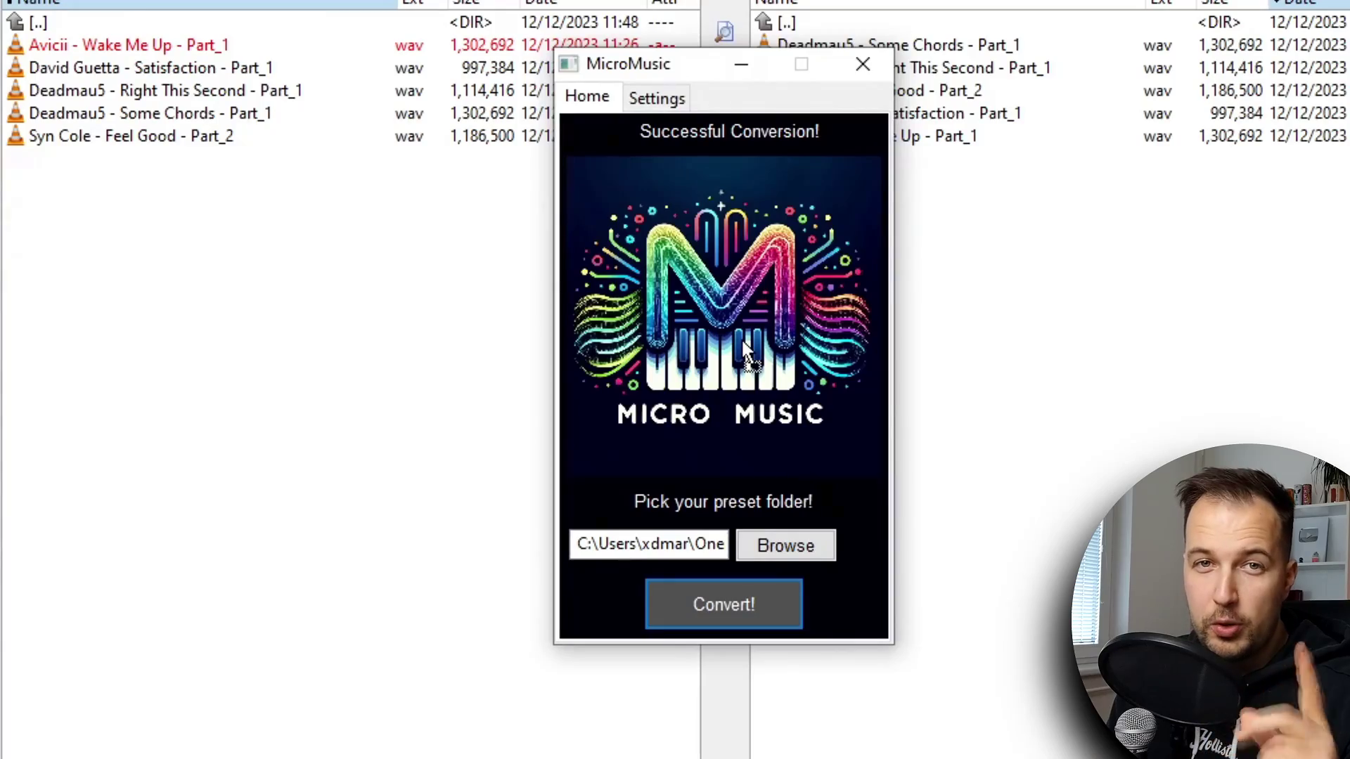
pyautogui.moveTo(745, 348); pyautogui.dragTo(745, 347)
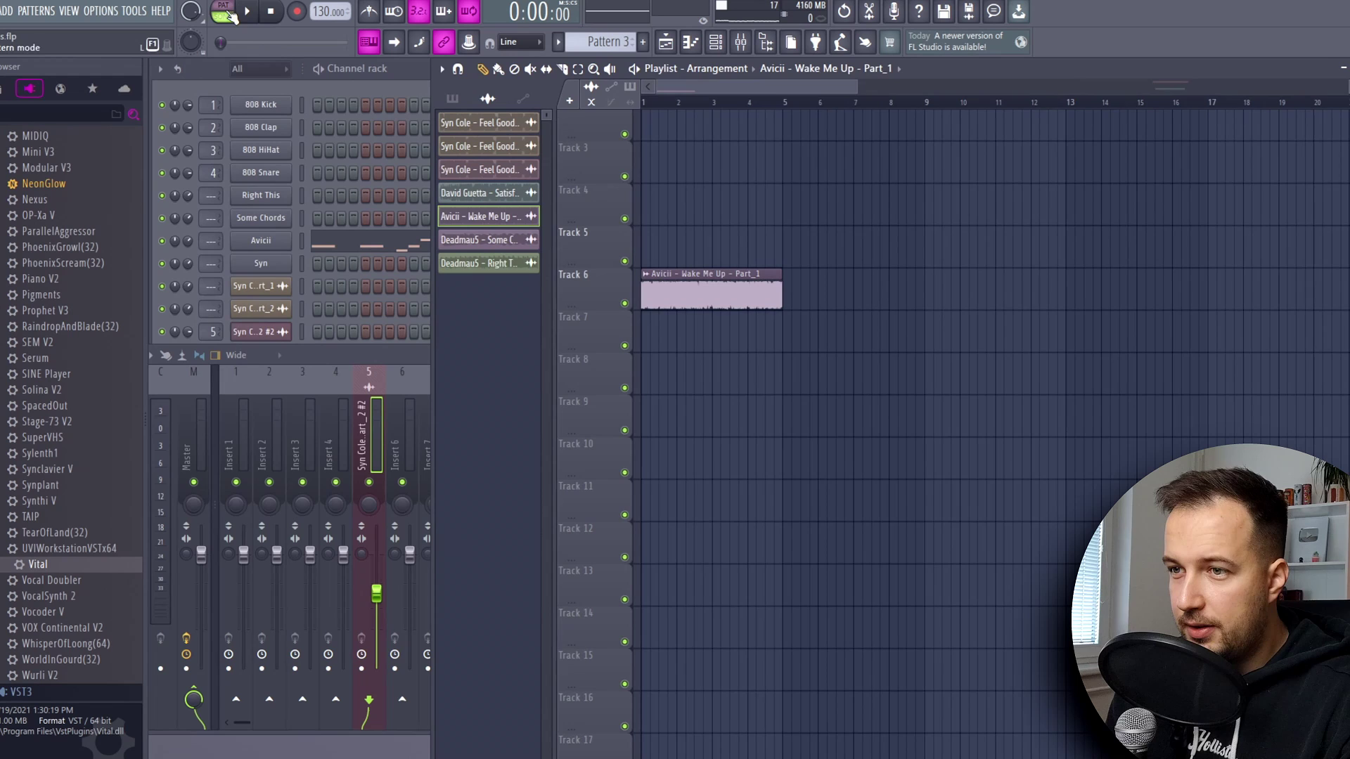
# Step: Open Vital on the Avicii channel and audition Wake Me Up presets Part_1_1 through Part_1_9, settling on Part_1_3
pyautogui.click(260, 241)
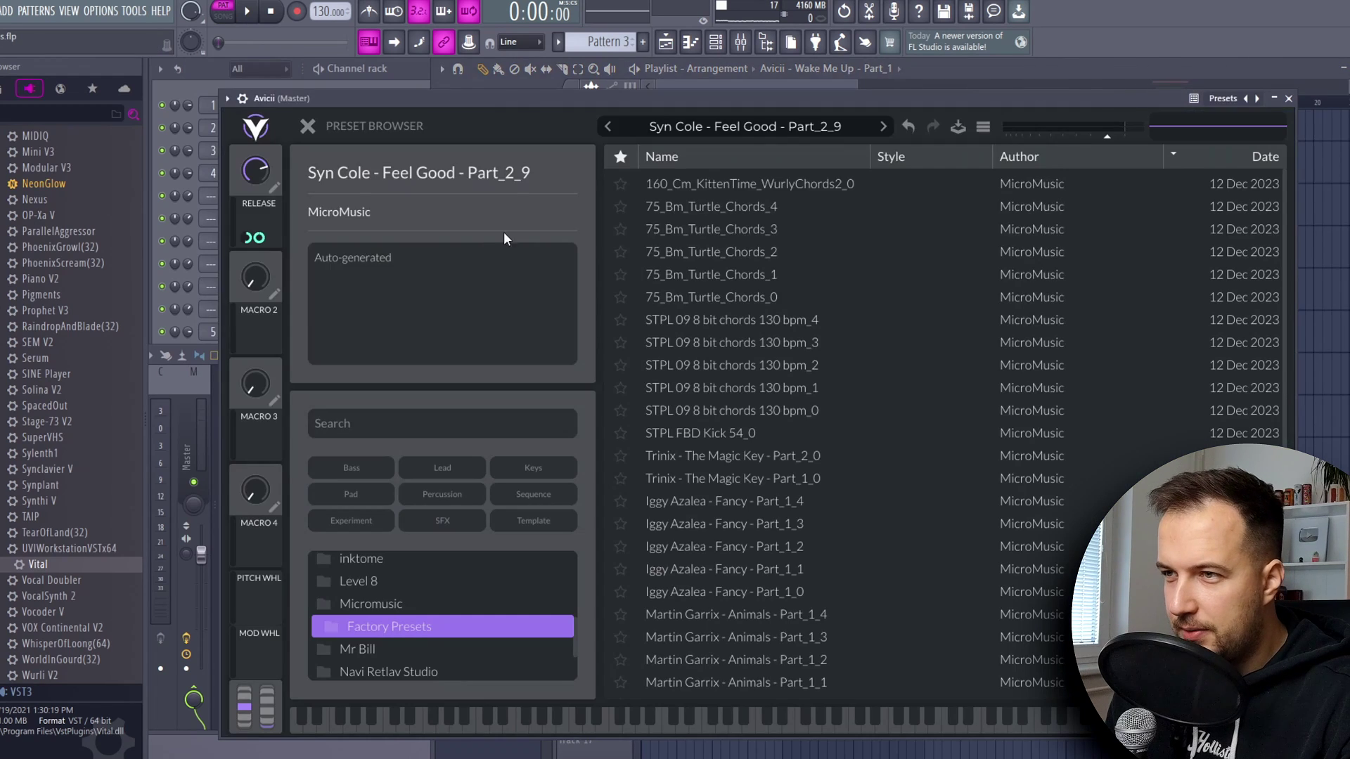
pyautogui.click(778, 365)
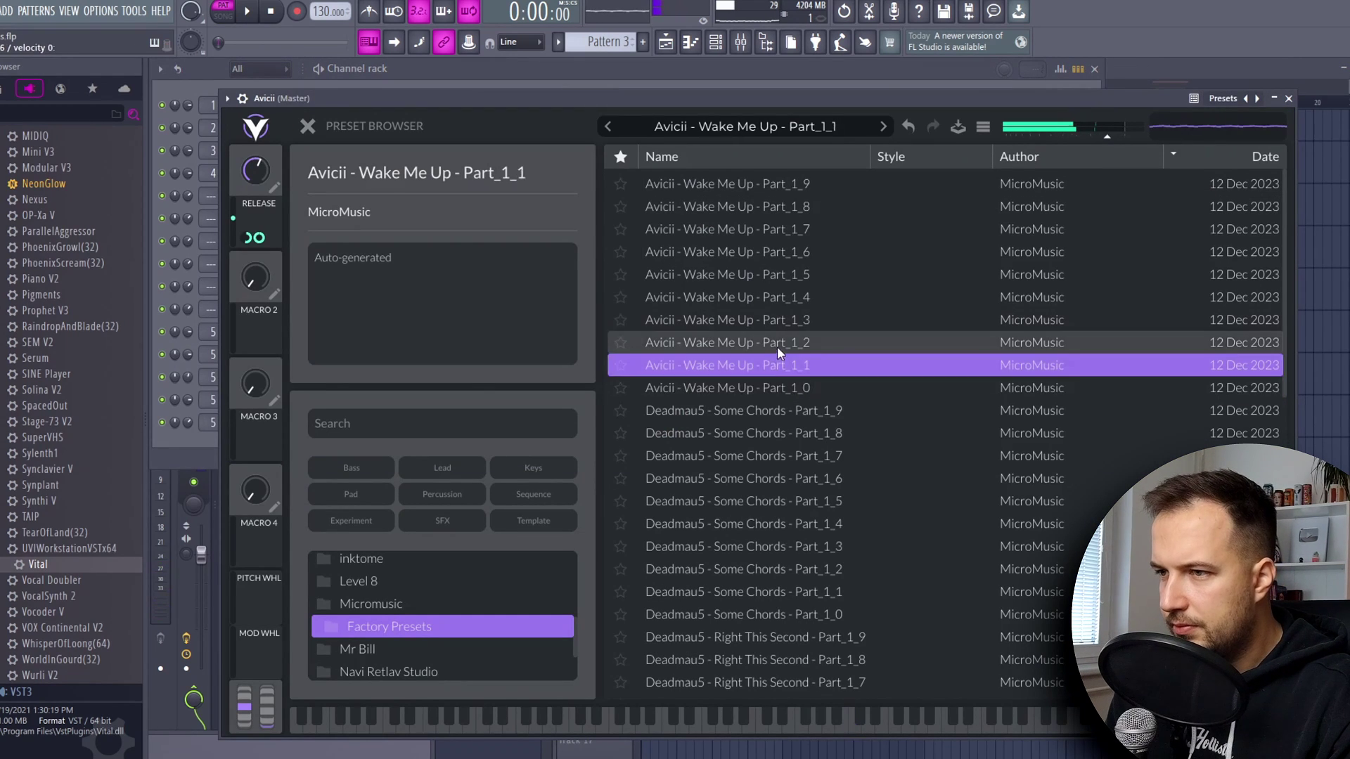
pyautogui.click(778, 342)
pyautogui.click(777, 320)
pyautogui.click(777, 297)
pyautogui.click(777, 274)
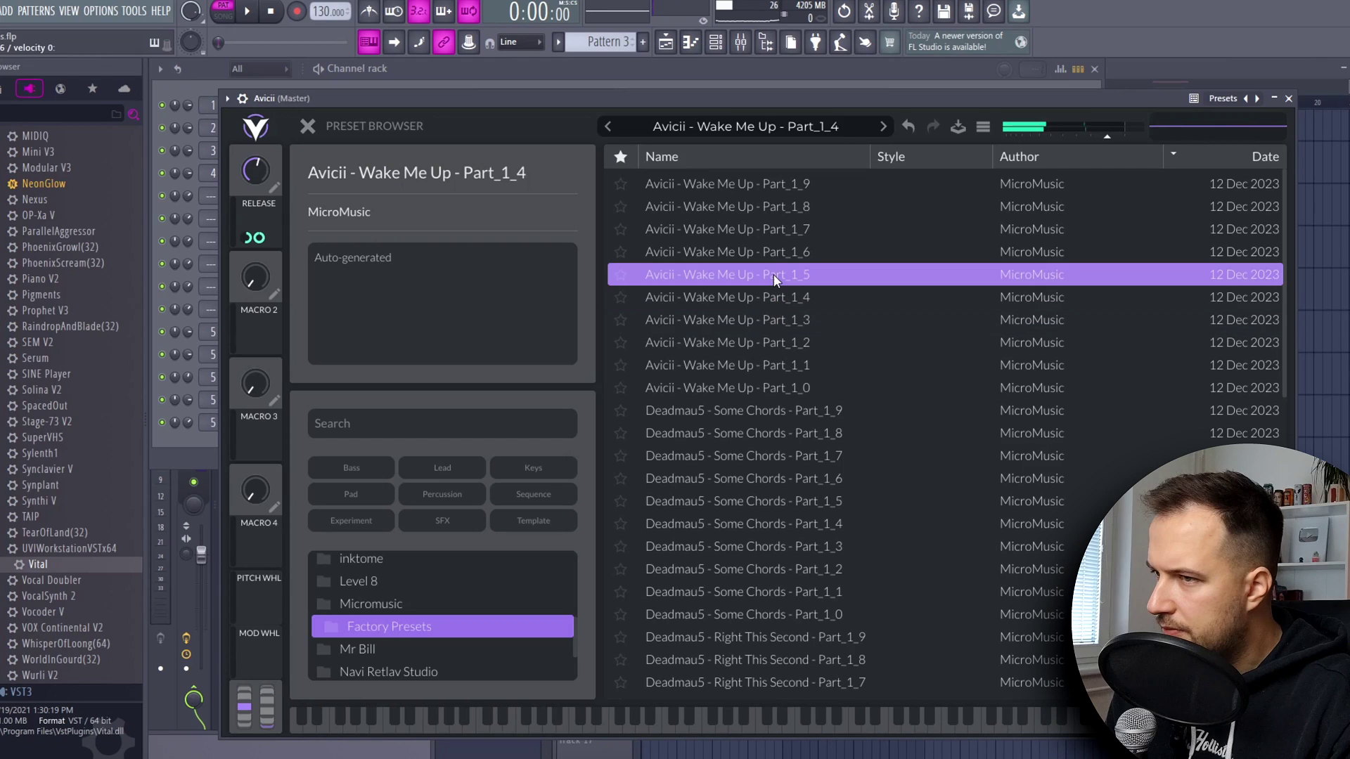
pyautogui.click(775, 252)
pyautogui.click(771, 230)
pyautogui.click(771, 207)
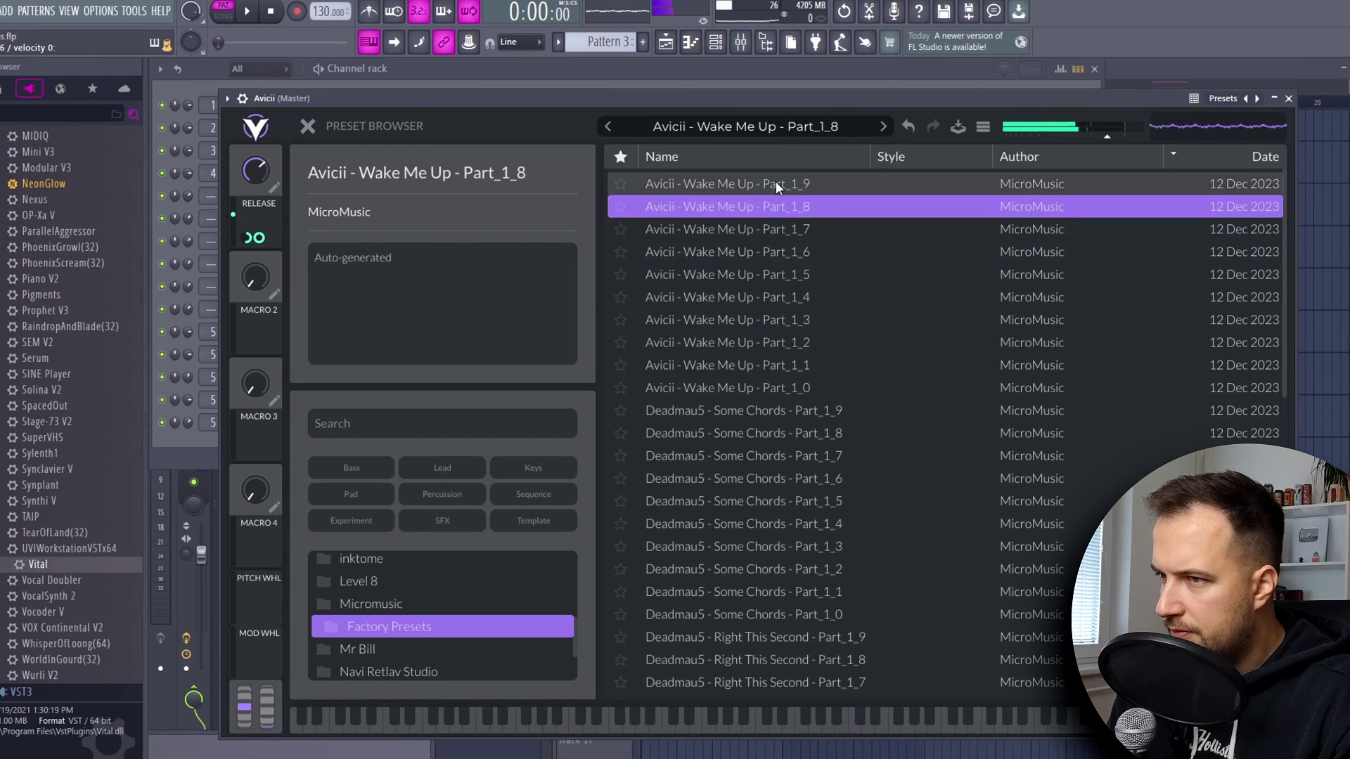
pyautogui.click(775, 184)
pyautogui.click(798, 299)
pyautogui.click(800, 316)
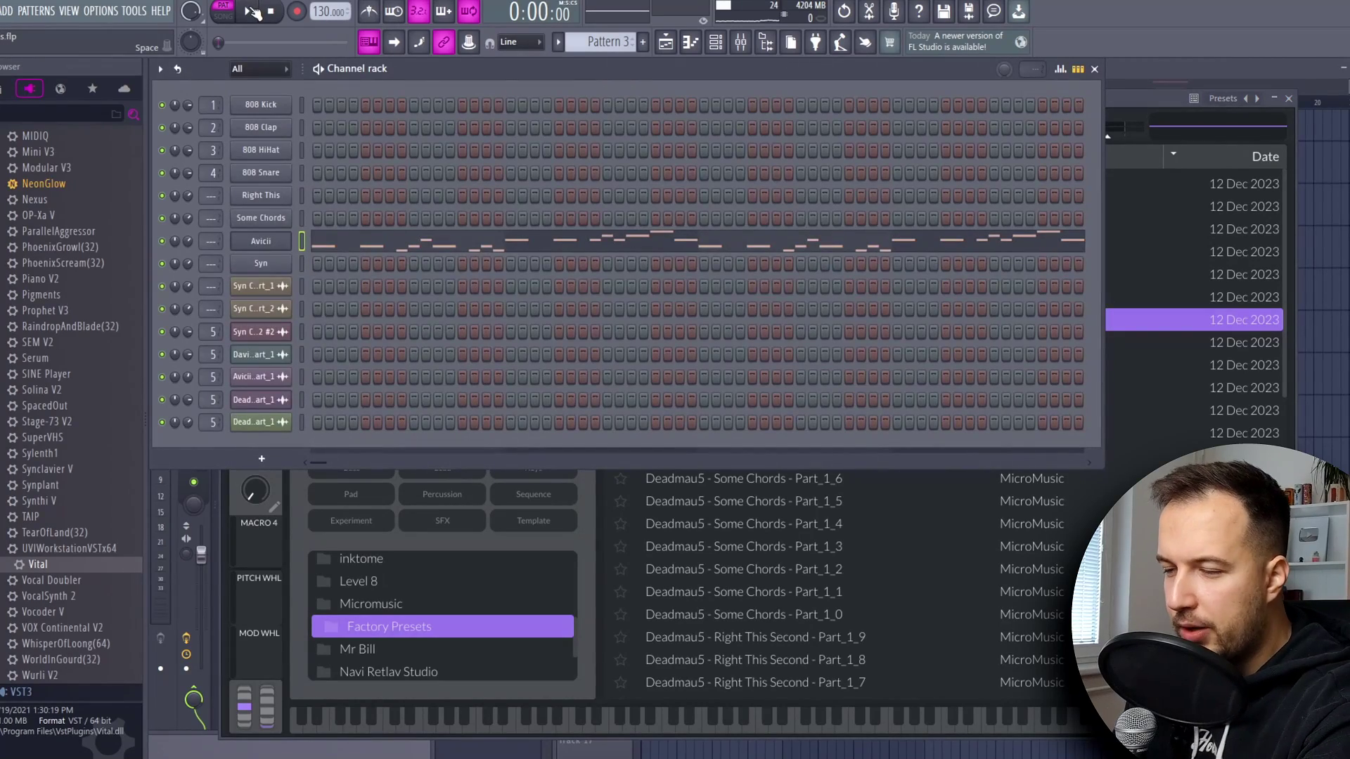
# Step: Play the Avicii melody with the loaded preset while reviewing Vital's effects and oscillator settings, then stop
pyautogui.click(252, 12)
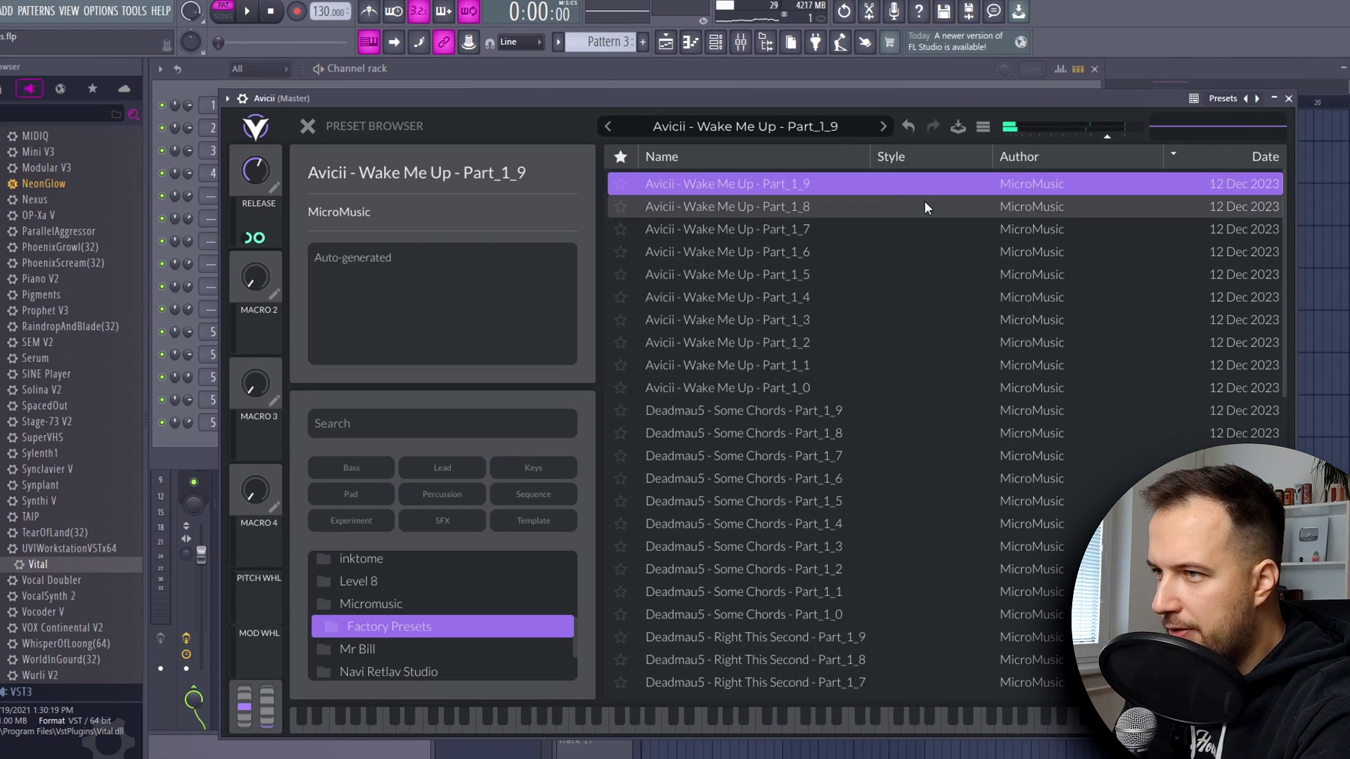
pyautogui.press('space')
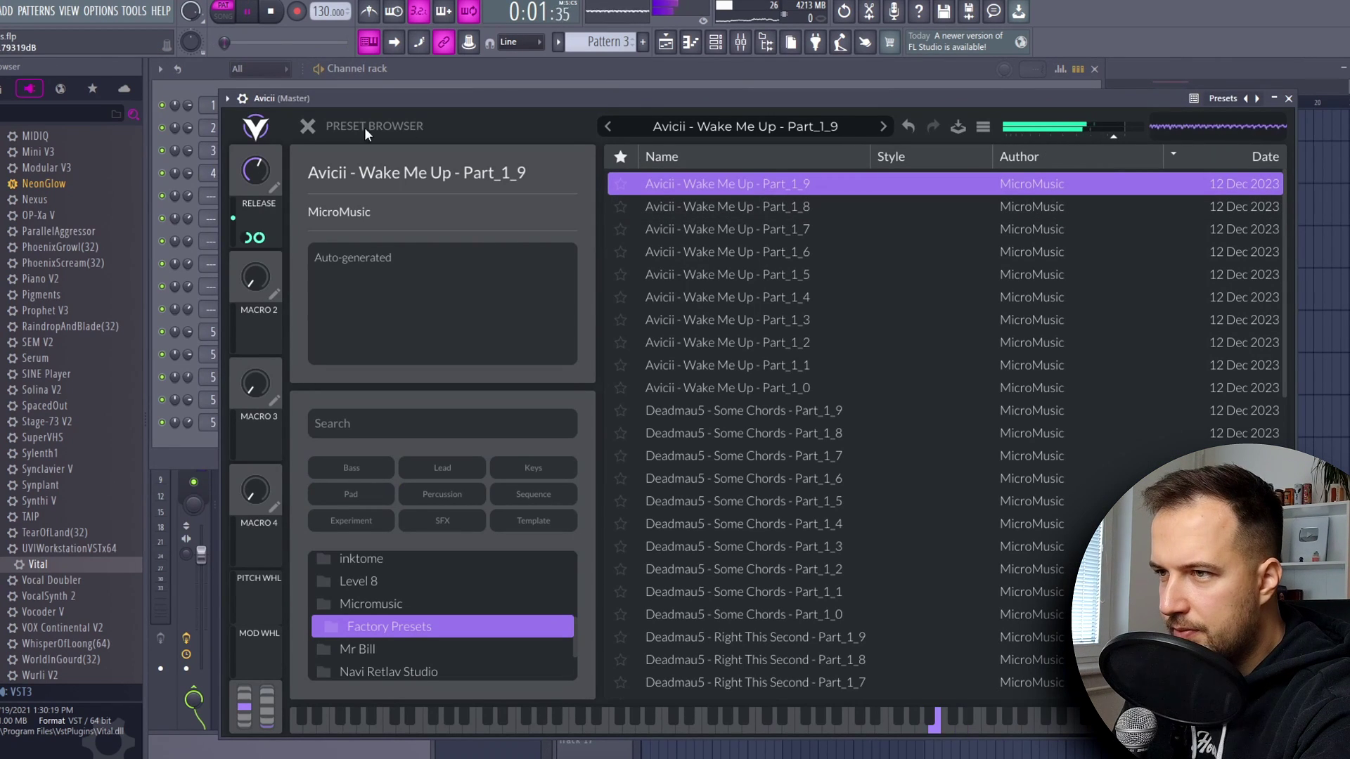
pyautogui.click(308, 126)
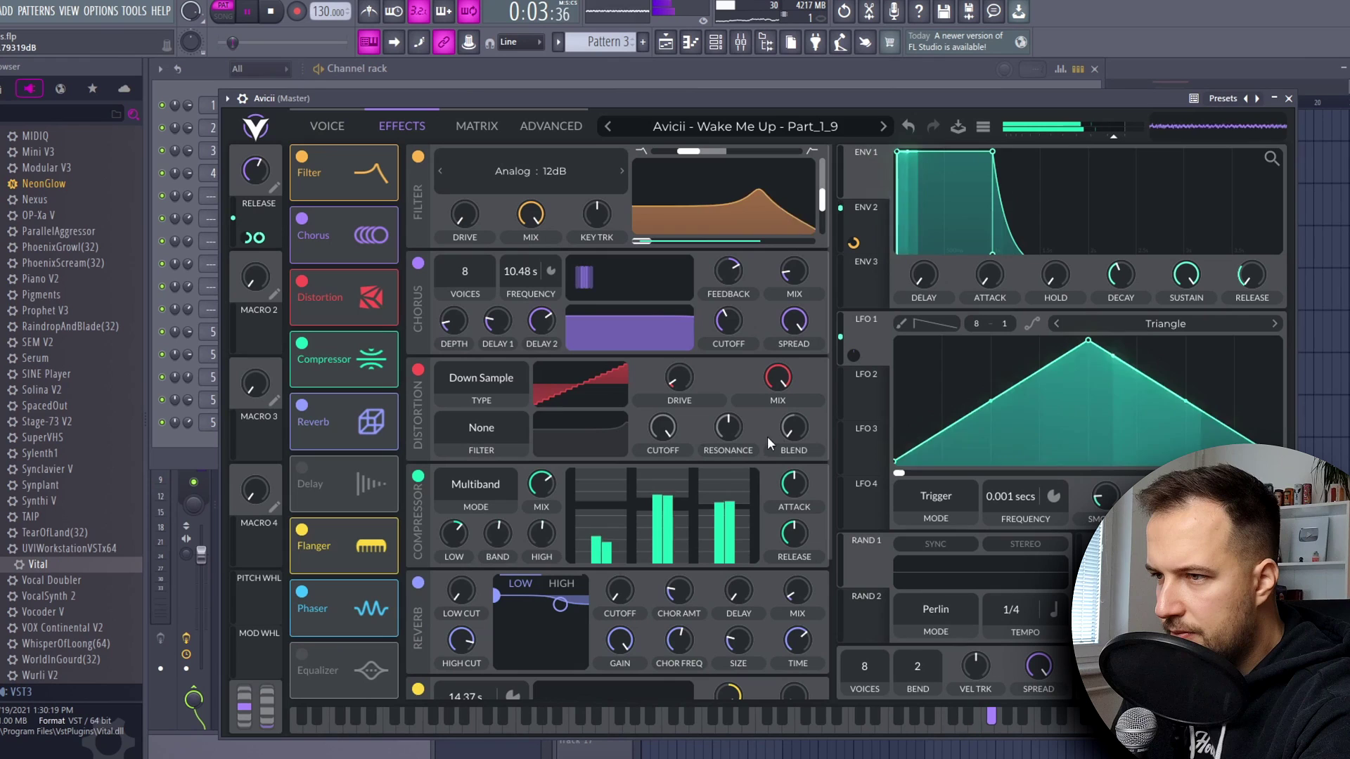
pyautogui.moveTo(801, 590)
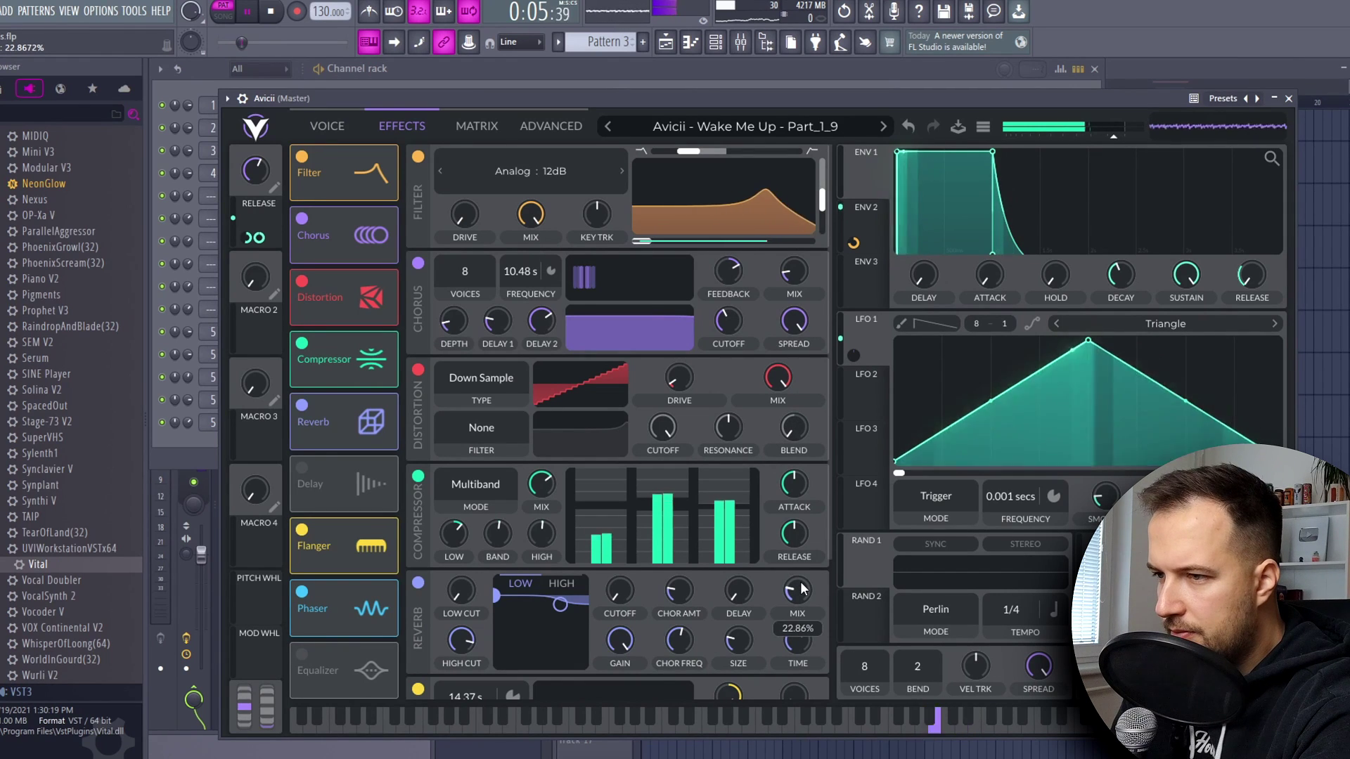
pyautogui.click(327, 127)
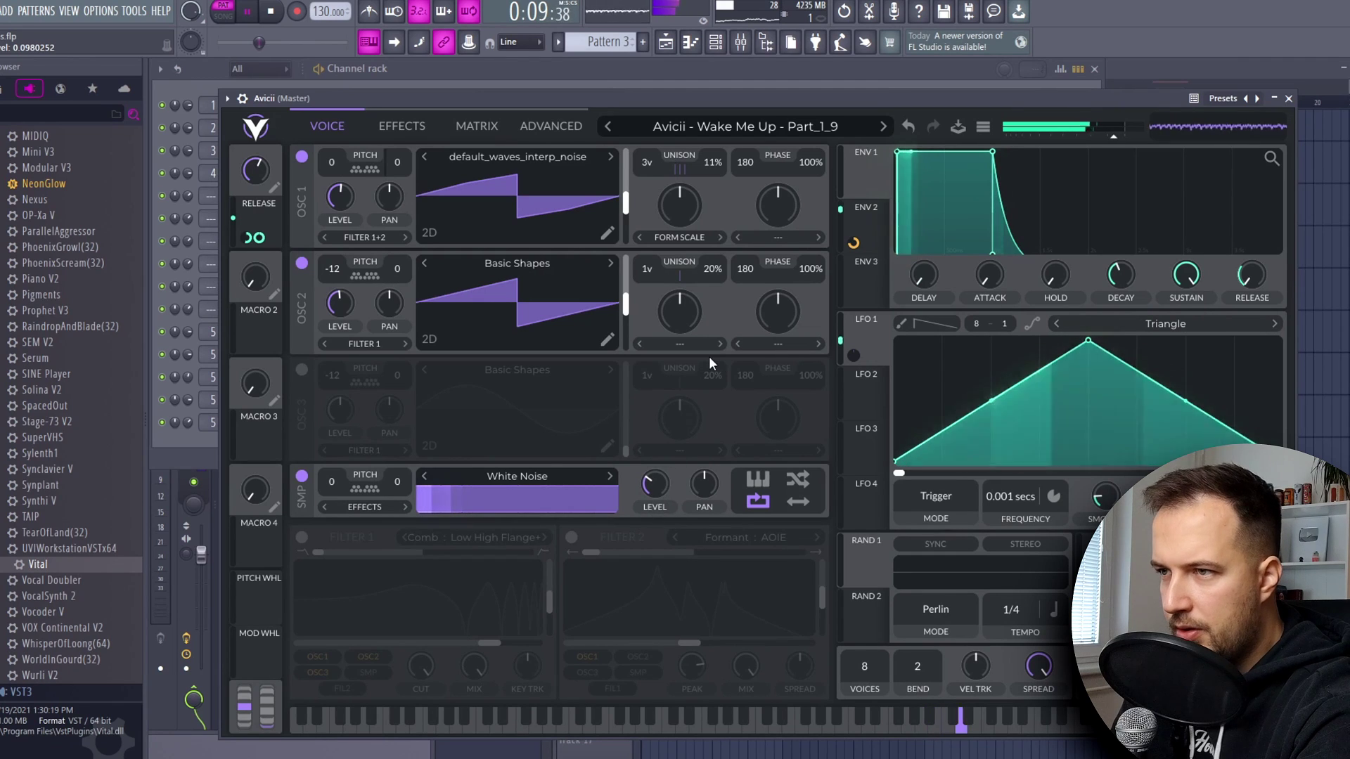
pyautogui.press('space')
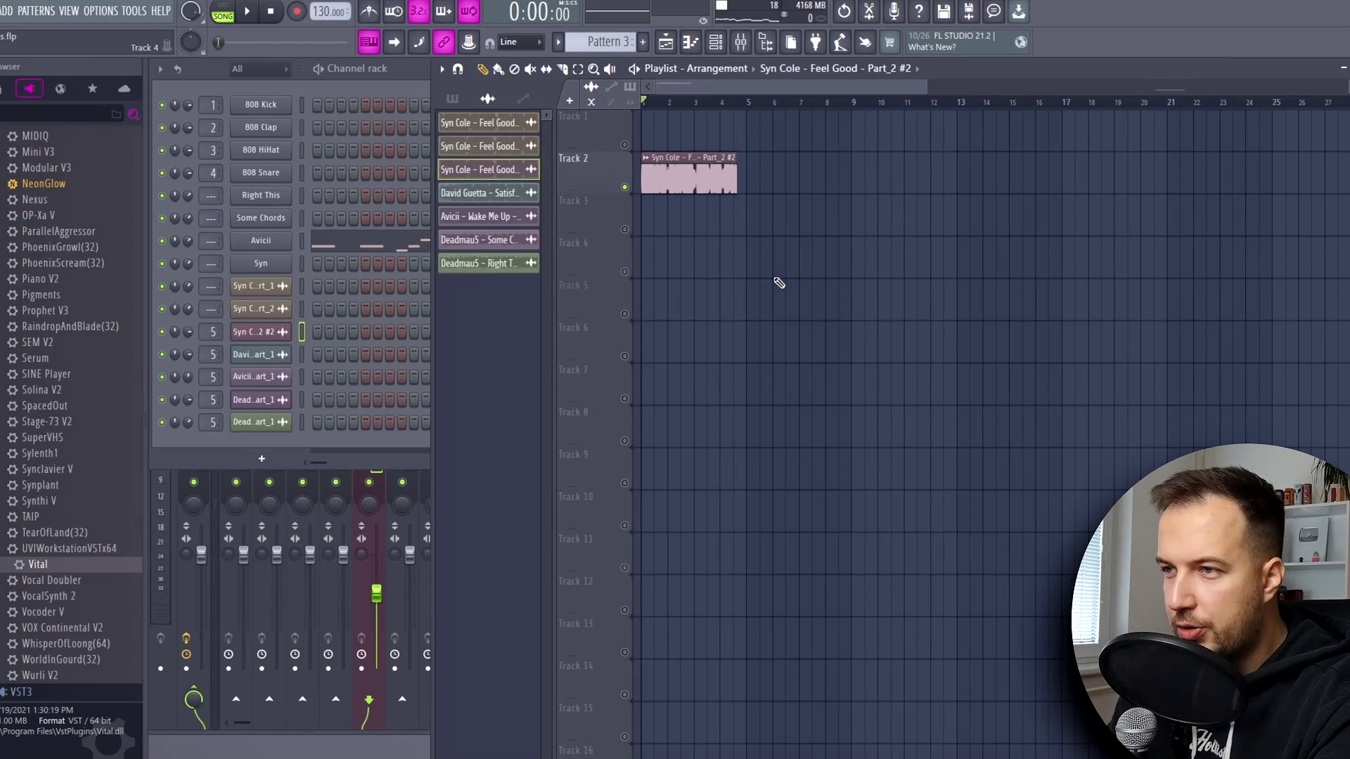
# Step: Open the Syn Cole - Feel Good Part_2 clip and play the original from about bar 2.5, then stop
pyautogui.doubleClick(690, 185)
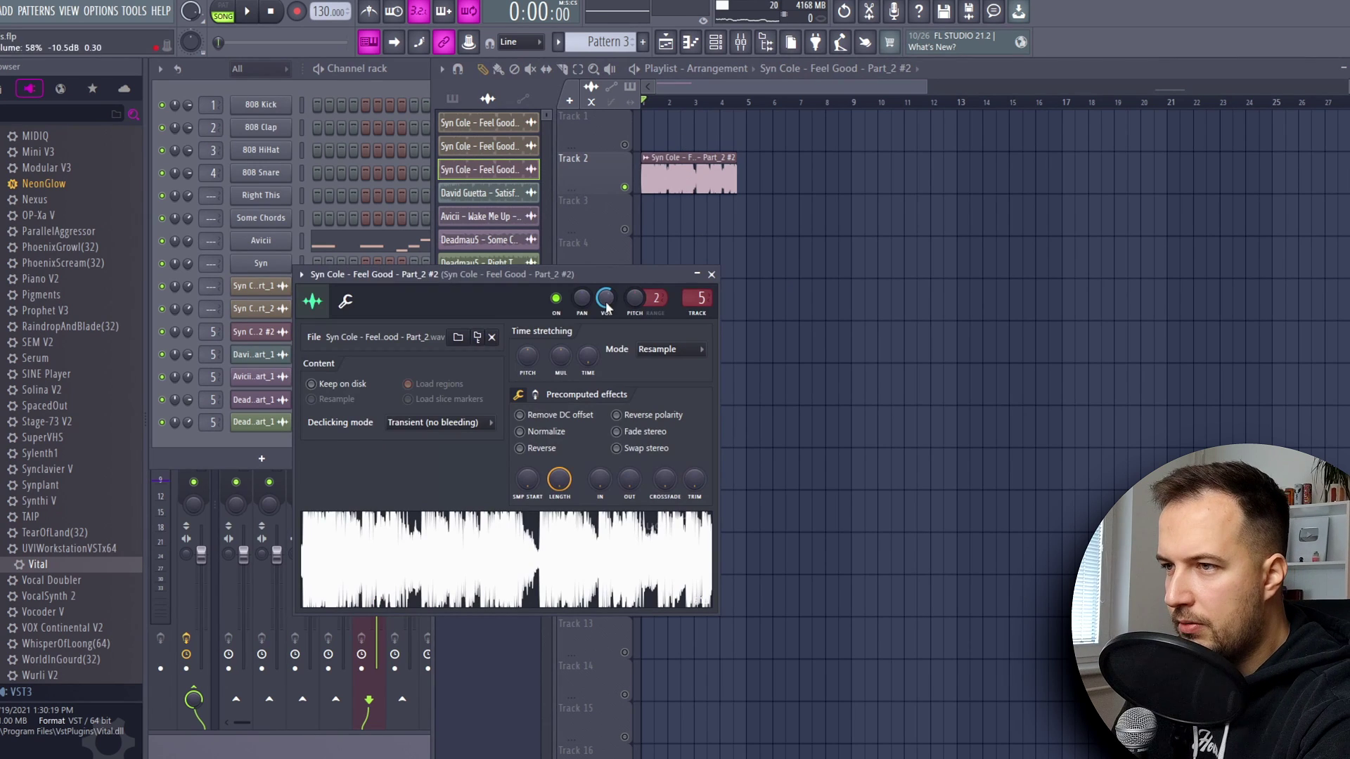
pyautogui.press('space')
pyautogui.click(721, 103)
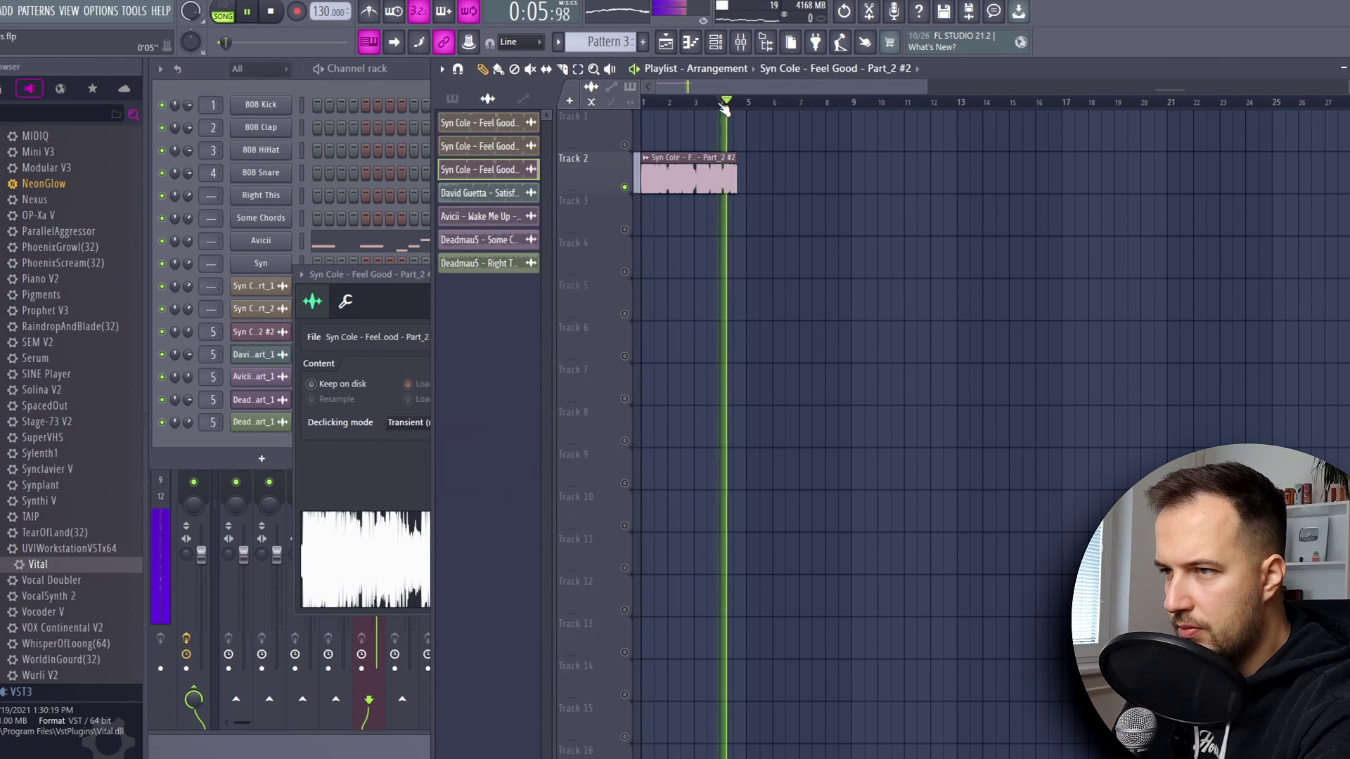
pyautogui.click(681, 103)
pyautogui.press('space')
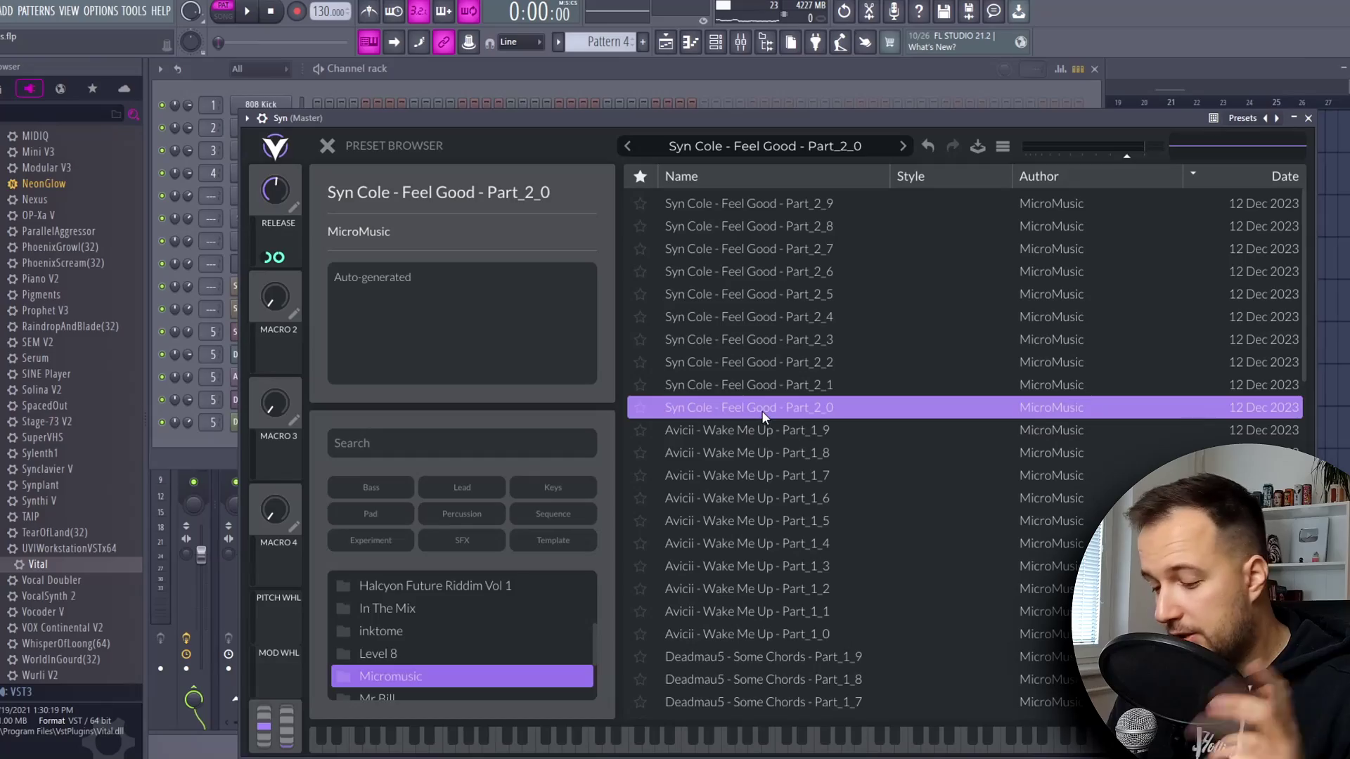
# Step: Audition Syn Cole Part_2 presets up to Part_2_9, settle on Part_2_8, and bring the channel rack forward
pyautogui.click(829, 294)
pyautogui.click(825, 272)
pyautogui.click(819, 249)
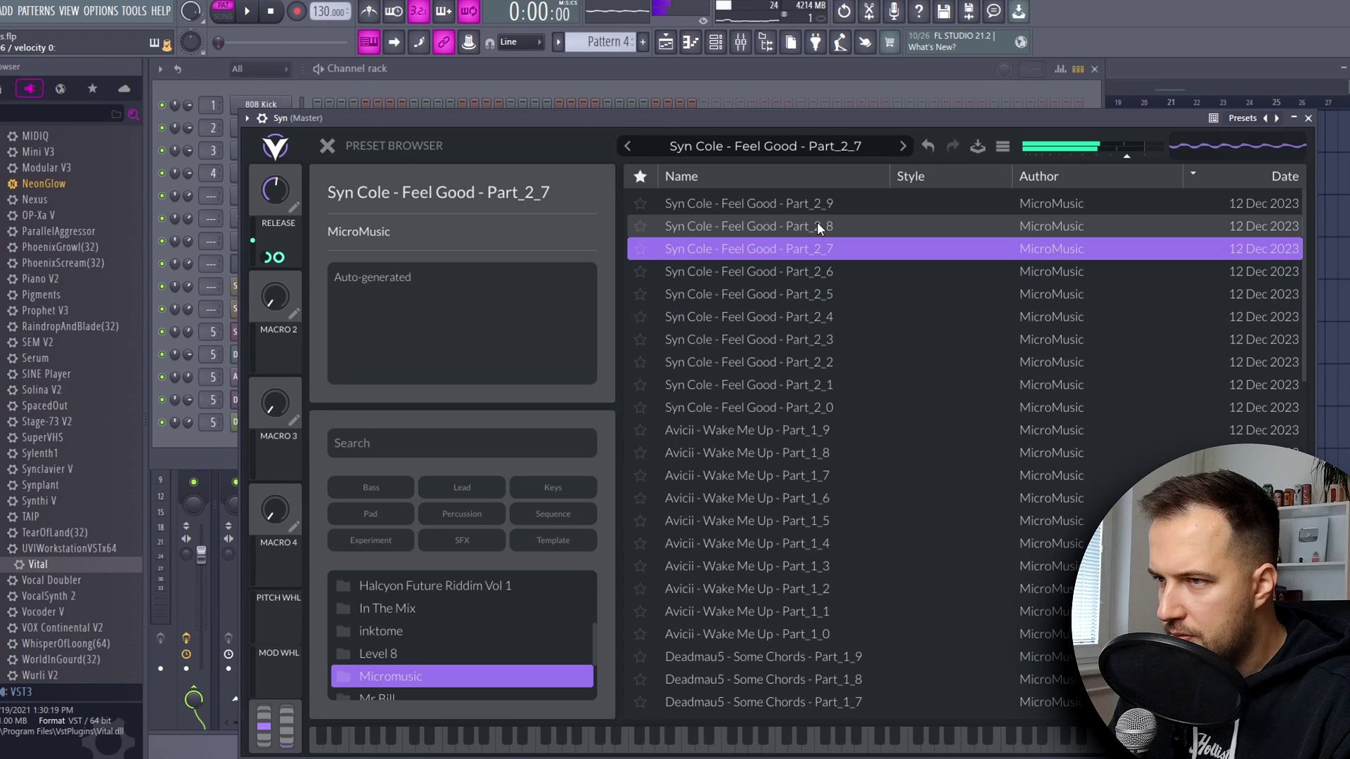
pyautogui.click(816, 224)
pyautogui.click(816, 205)
pyautogui.click(826, 228)
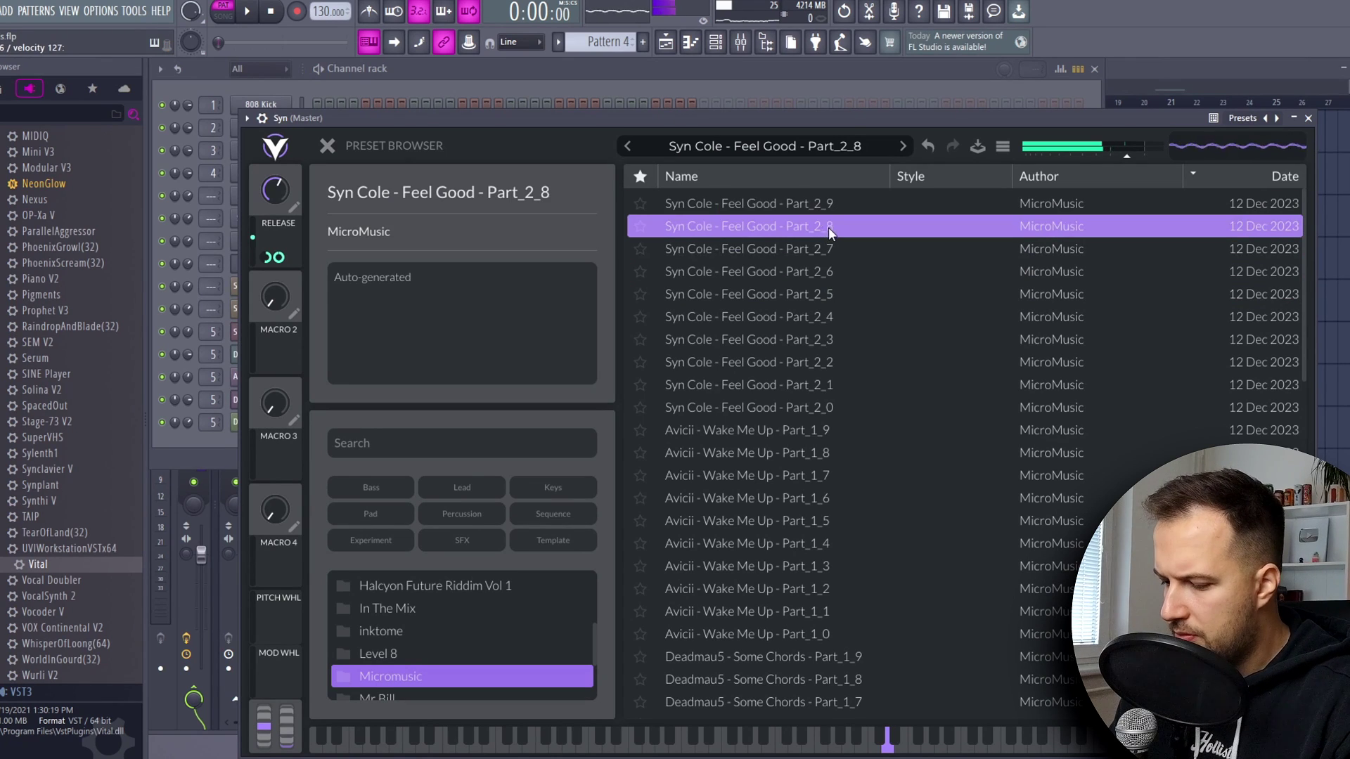
pyautogui.click(682, 78)
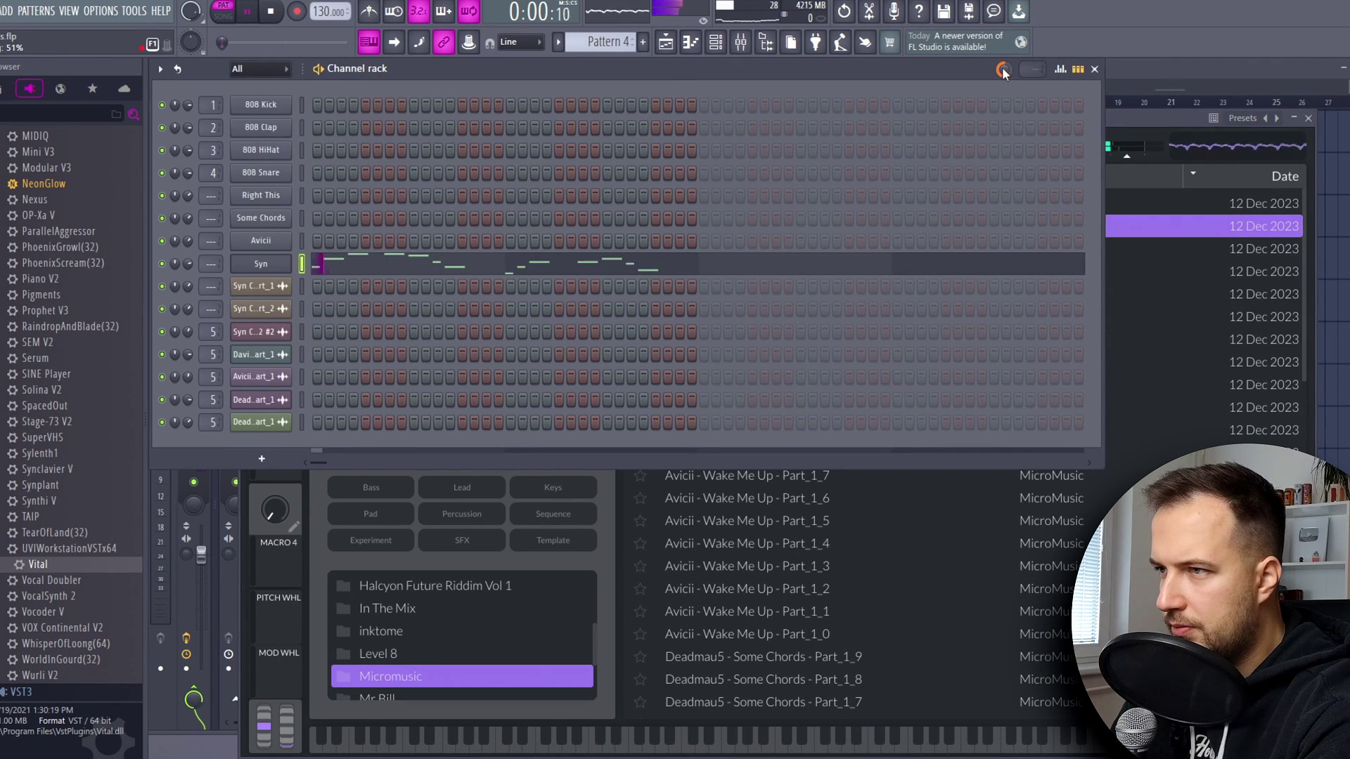